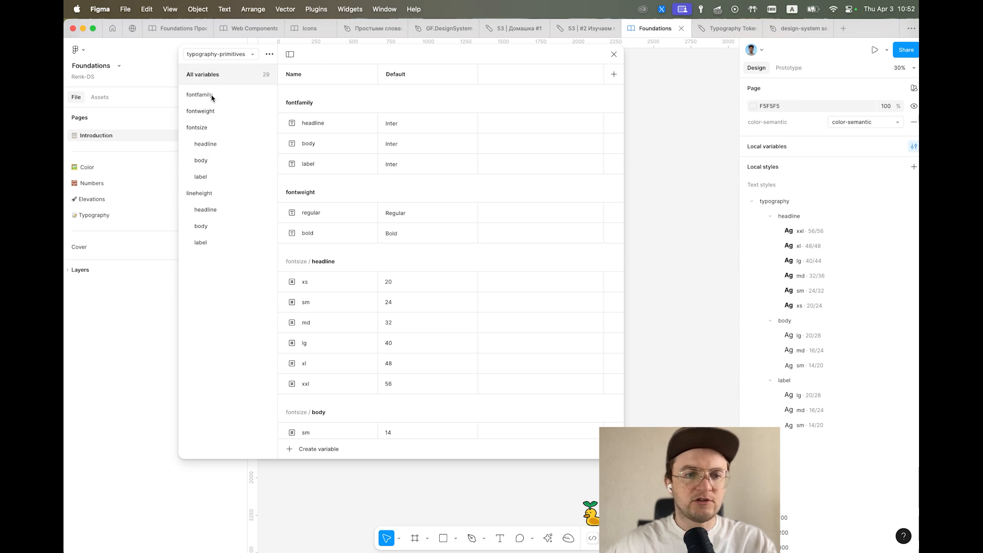
# Step: Review the fontfamily, fontweight, fontsize and lineheight groups of the typography-primitives collection, and collapse the subgroups of fontsize and lineheight
pyautogui.click(209, 95)
pyautogui.click(206, 113)
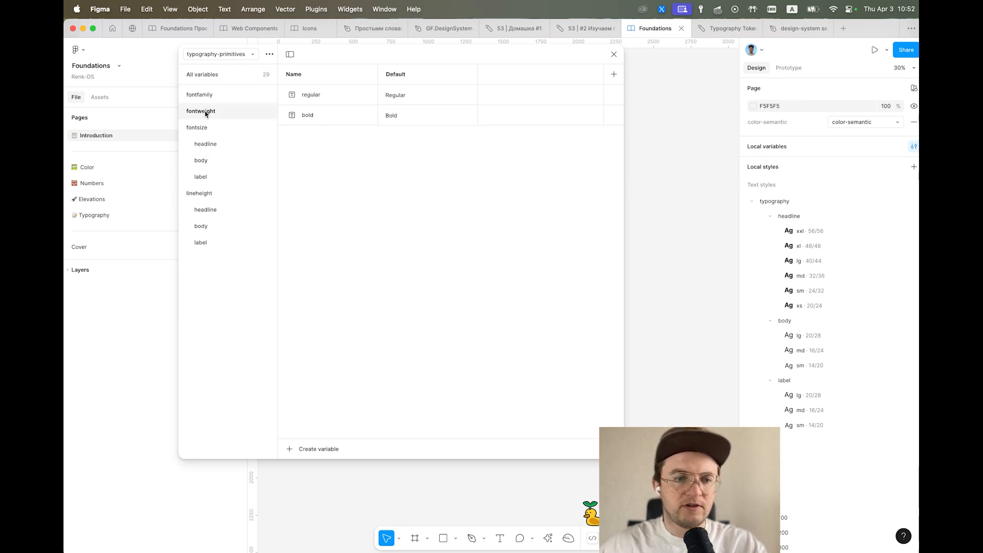
pyautogui.click(202, 130)
pyautogui.click(202, 198)
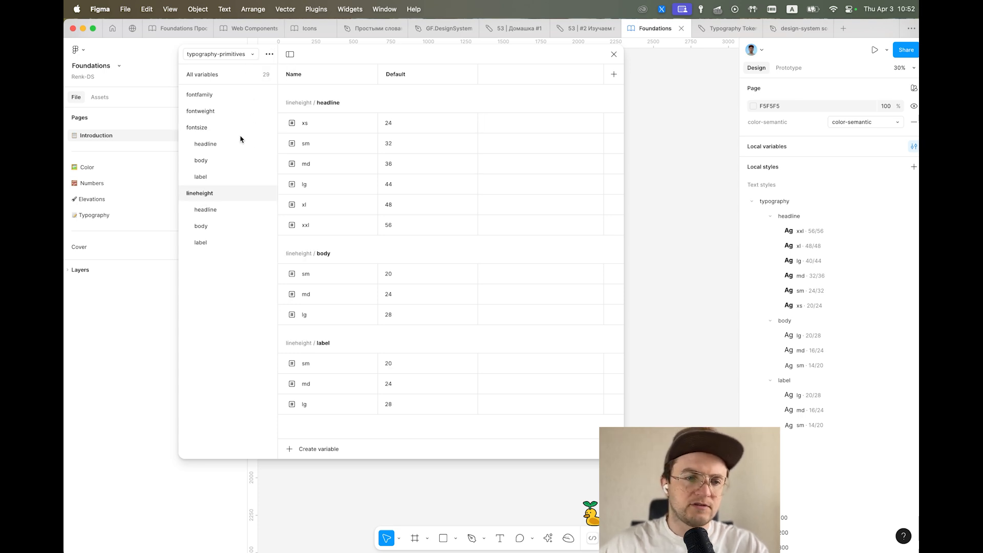
pyautogui.click(183, 128)
pyautogui.click(183, 145)
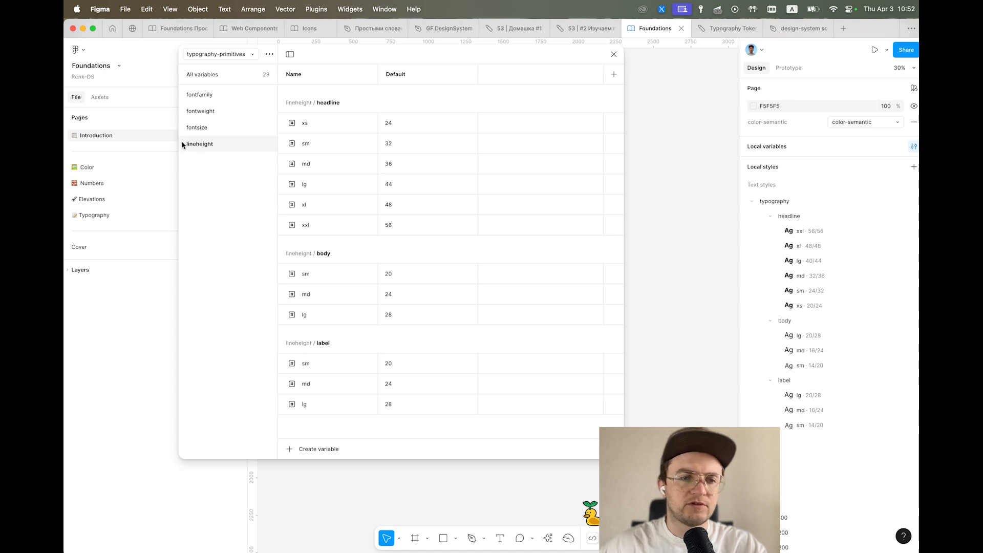
pyautogui.click(271, 57)
pyautogui.click(270, 54)
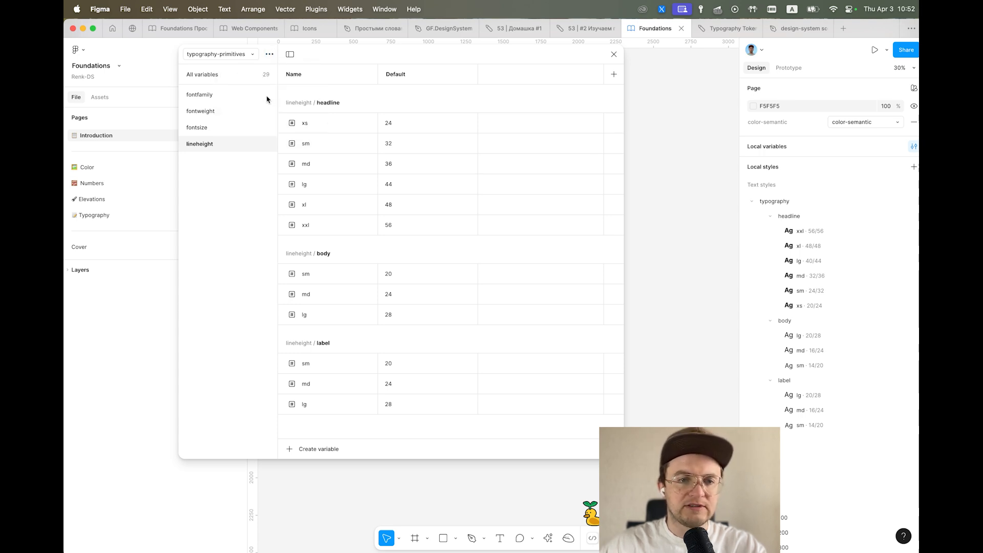
# Step: Collapse the headline, body and label groups of the typography text styles, and expand label and body again
pyautogui.click(770, 218)
pyautogui.click(771, 231)
pyautogui.click(772, 245)
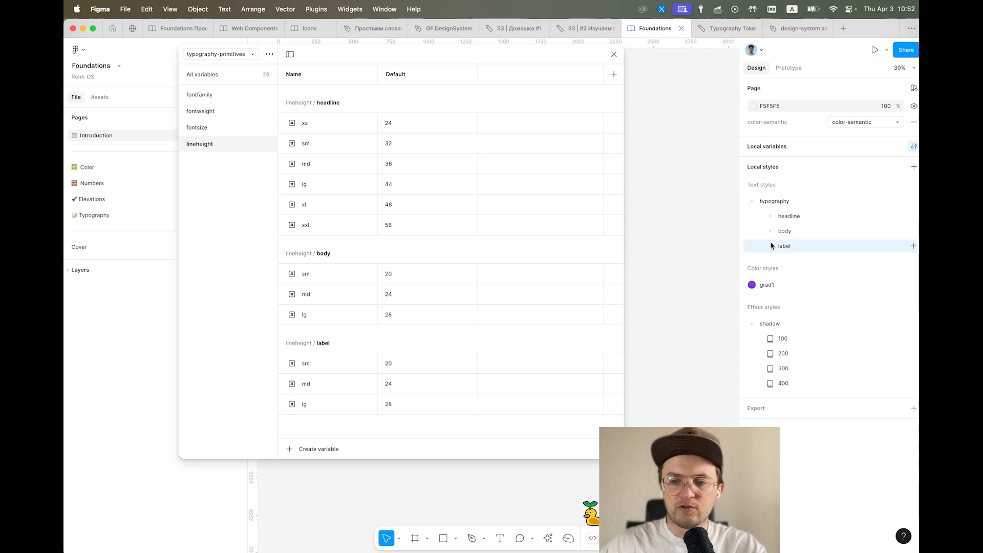
pyautogui.click(772, 246)
pyautogui.click(770, 230)
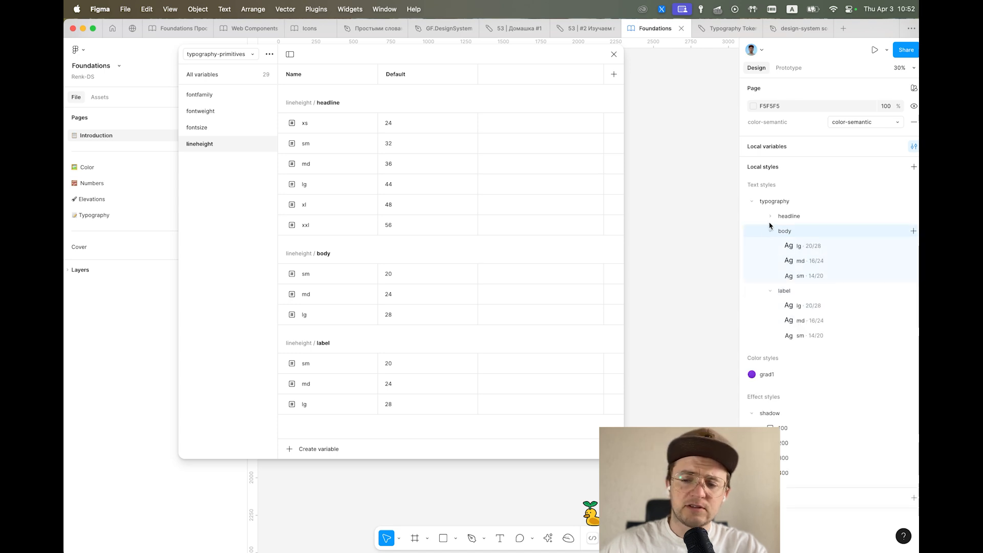
# Step: Create a new variable collection named typo-primitives
pyautogui.click(267, 57)
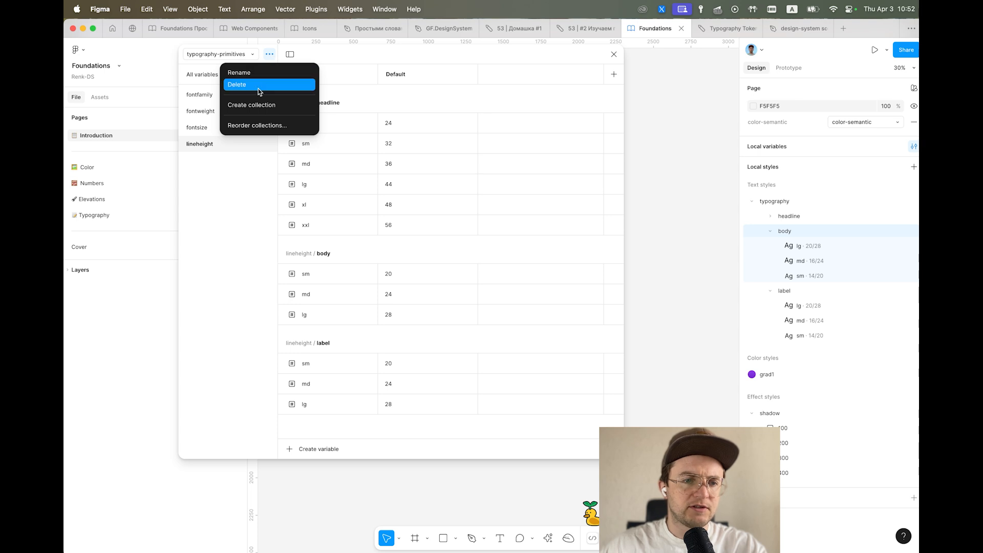
pyautogui.click(258, 105)
pyautogui.press('super+a')
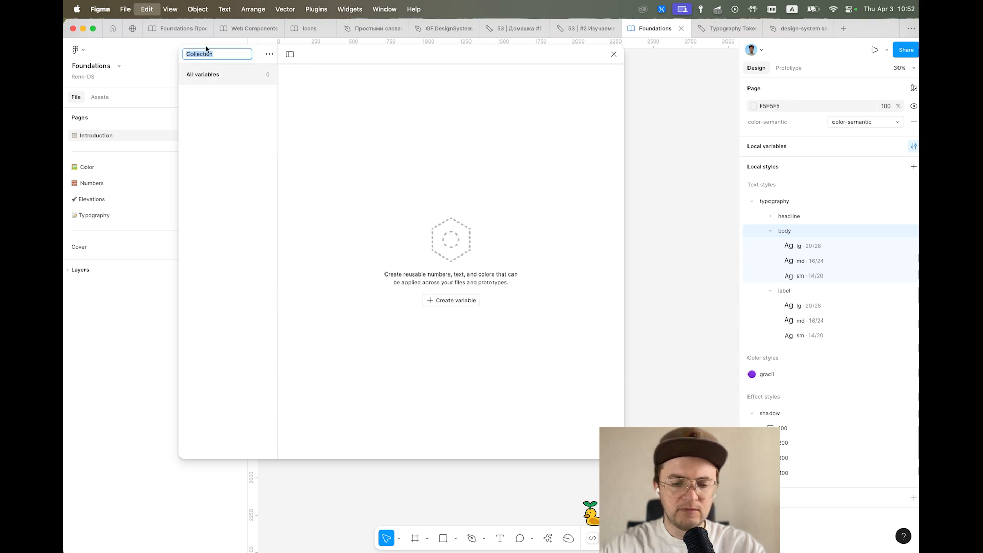
pyautogui.hotkey('ctrl', 'space')
pyautogui.write('ензщ')
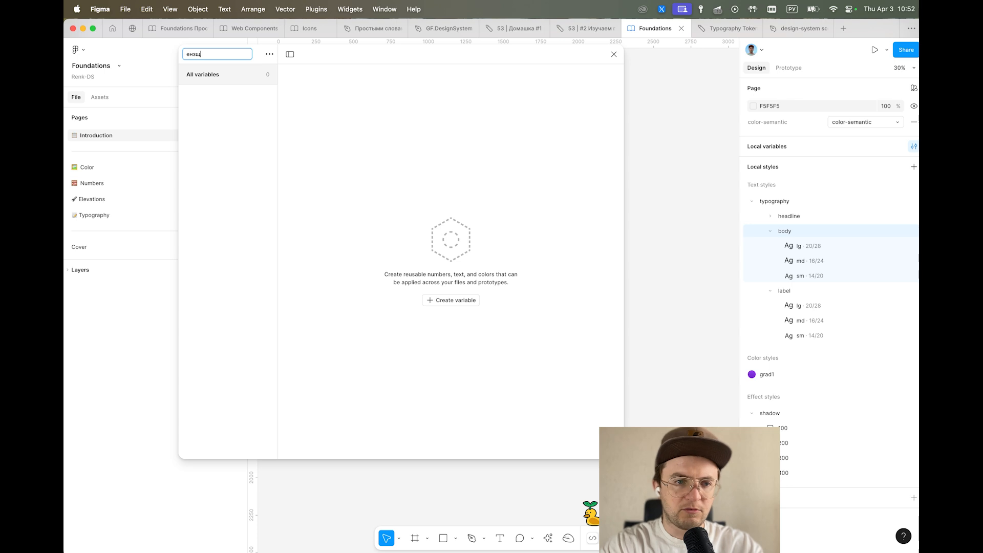
pyautogui.press('BackSpace')
pyautogui.hotkey('ctrl', 'space')
pyautogui.write('typo')
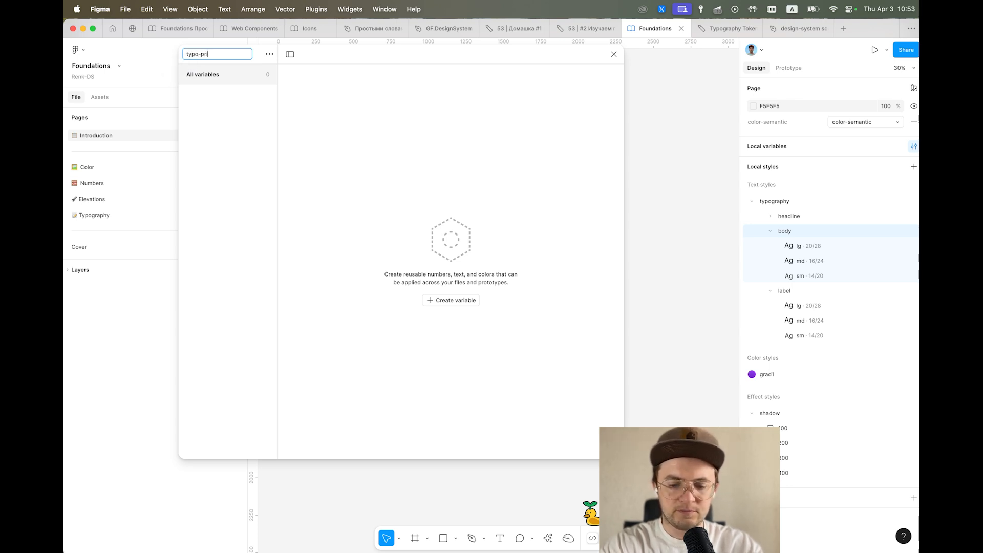
pyautogui.press('Return')
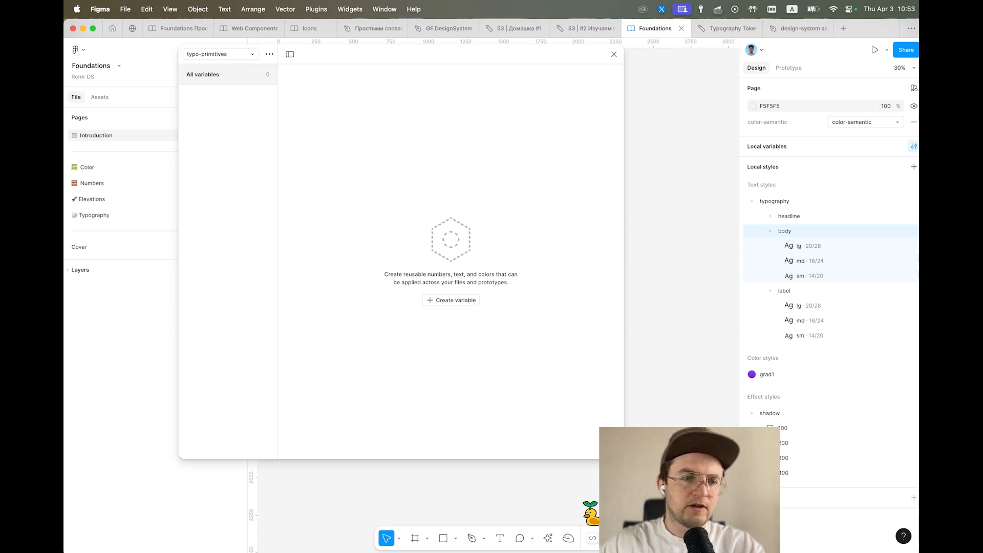
# Step: Create a string variable named fontfamily in the typo-primitives collection
pyautogui.click(458, 302)
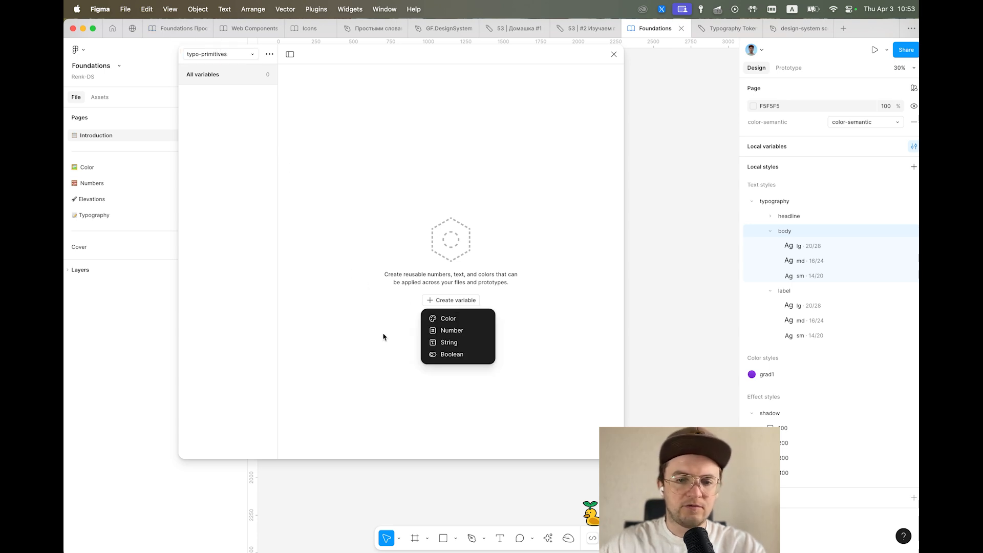
pyautogui.click(454, 346)
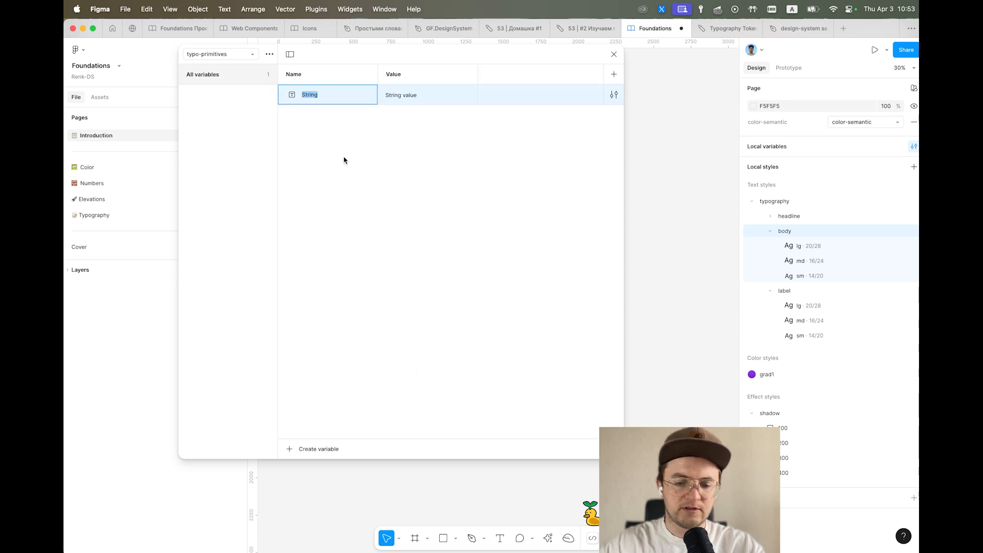
pyautogui.write('Fo')
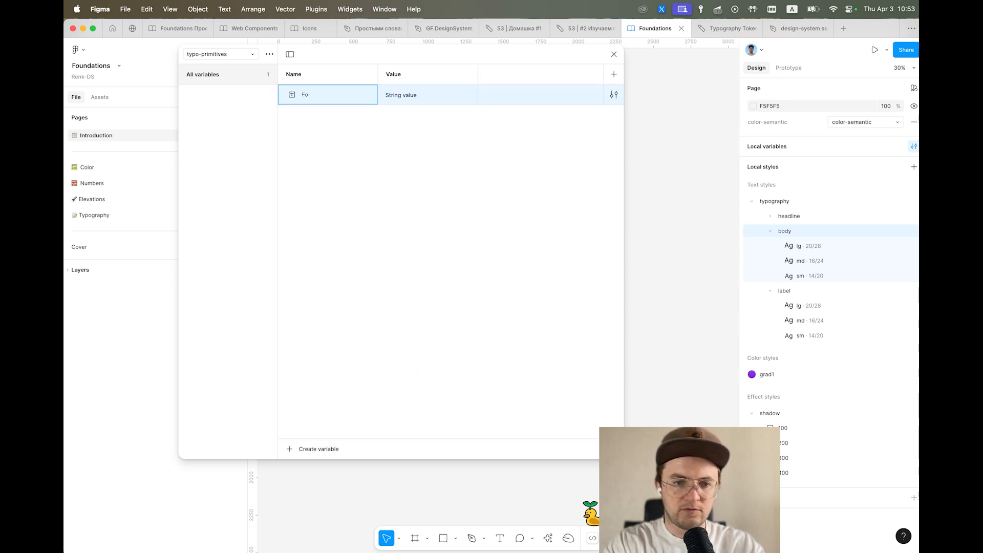
pyautogui.write('ntfamily')
# Step: Move and narrow the variables window, open the body lg text style for editing, and look up its font in the font list
pyautogui.click(399, 95)
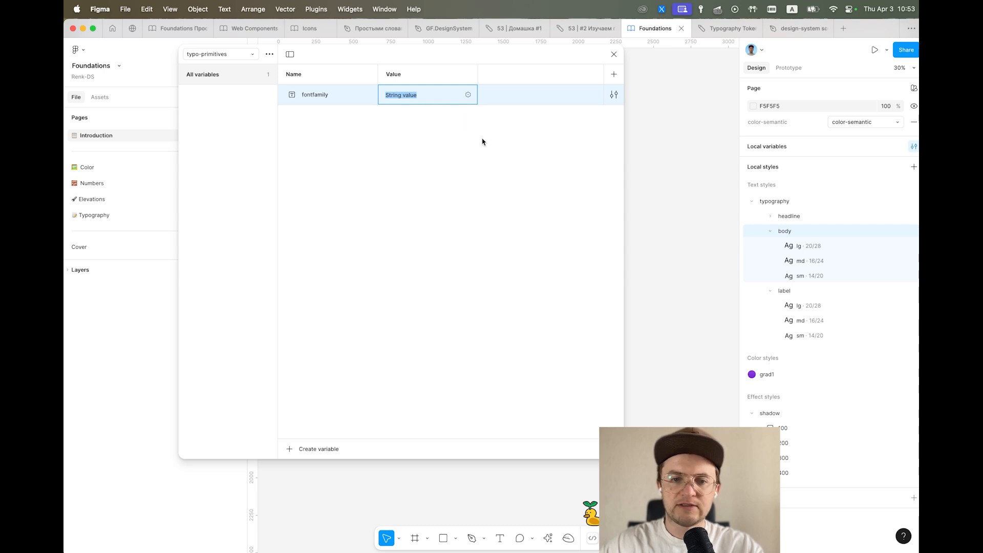
pyautogui.click(913, 246)
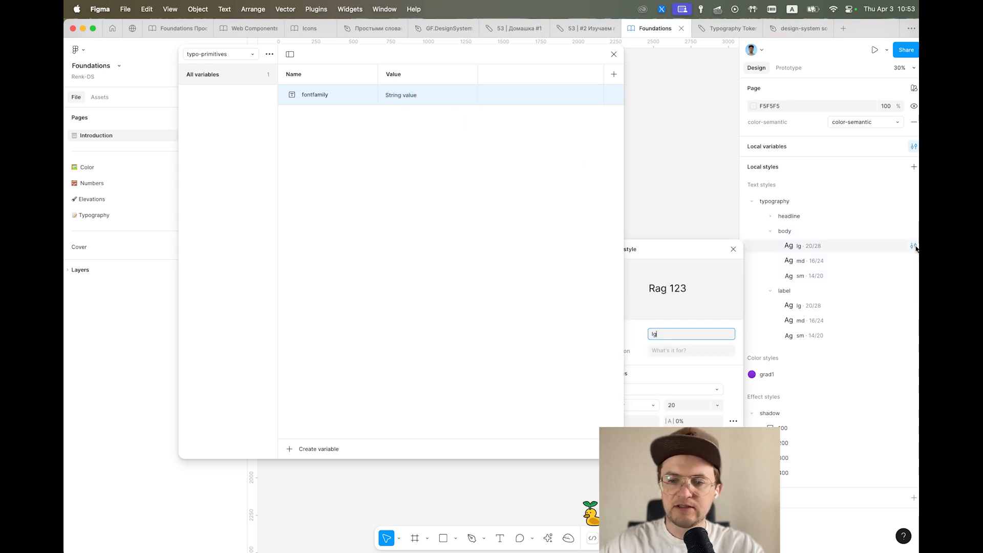
pyautogui.moveTo(554, 58); pyautogui.dragTo(382, 73)
pyautogui.click(648, 387)
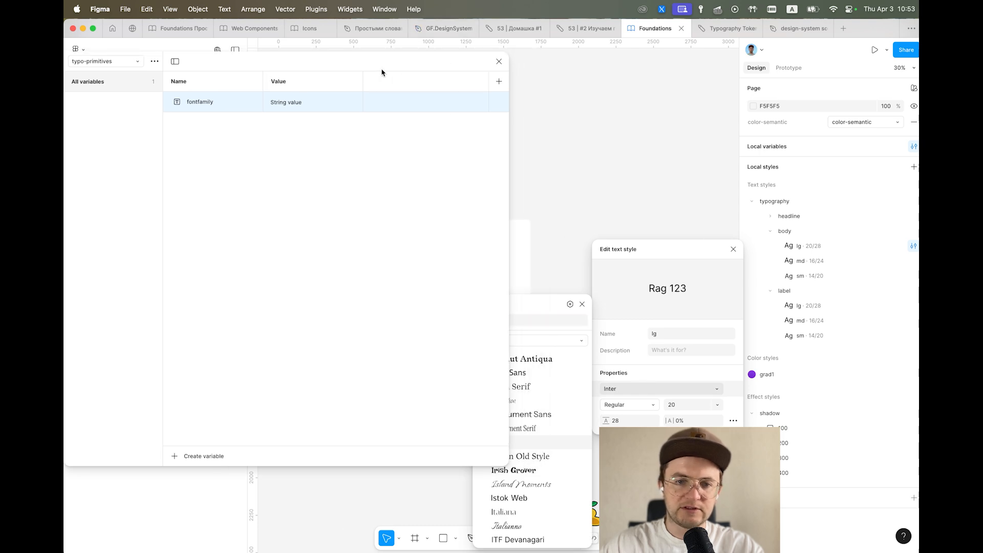
pyautogui.moveTo(508, 148); pyautogui.dragTo(453, 147)
pyautogui.scroll(-3, 511, 435)
pyautogui.scroll(1, 501, 434)
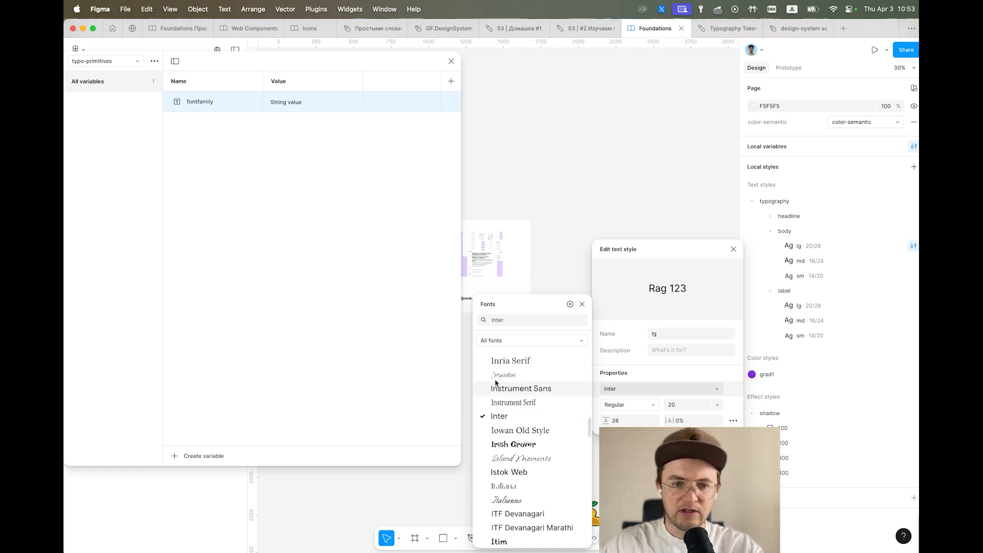
pyautogui.scroll(3, 518, 415)
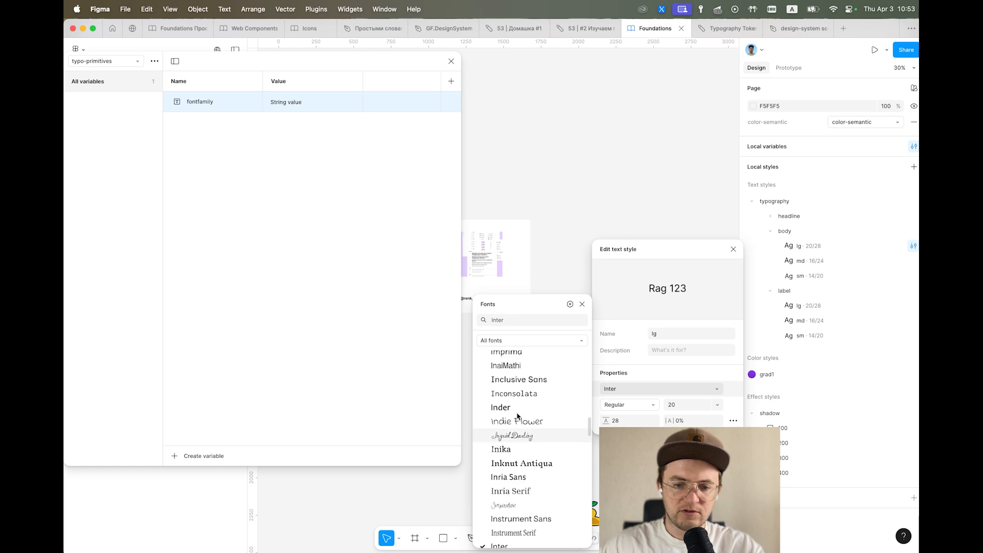
pyautogui.scroll(4, 518, 415)
pyautogui.scroll(-5, 519, 416)
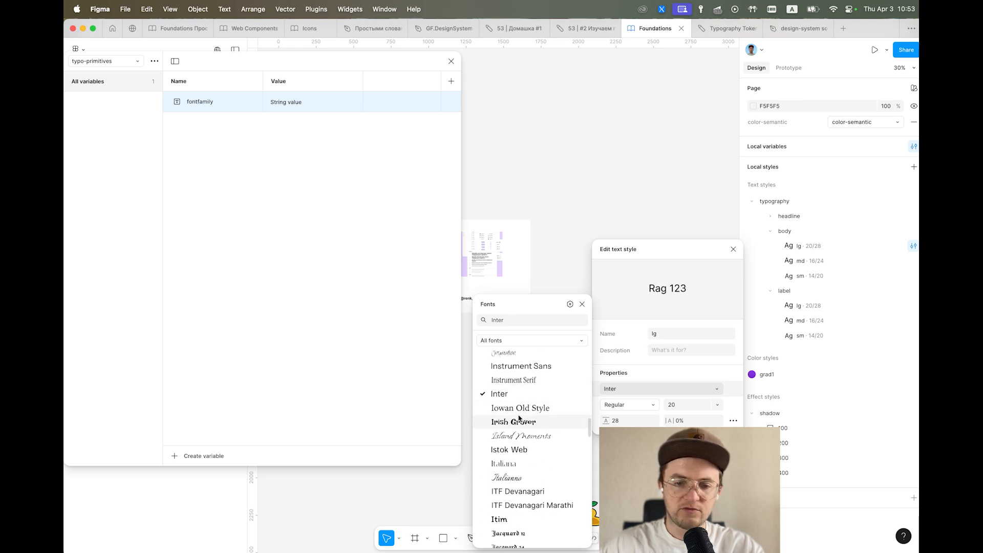
# Step: Set the value of the fontfamily variable to Inter
pyautogui.doubleClick(289, 102)
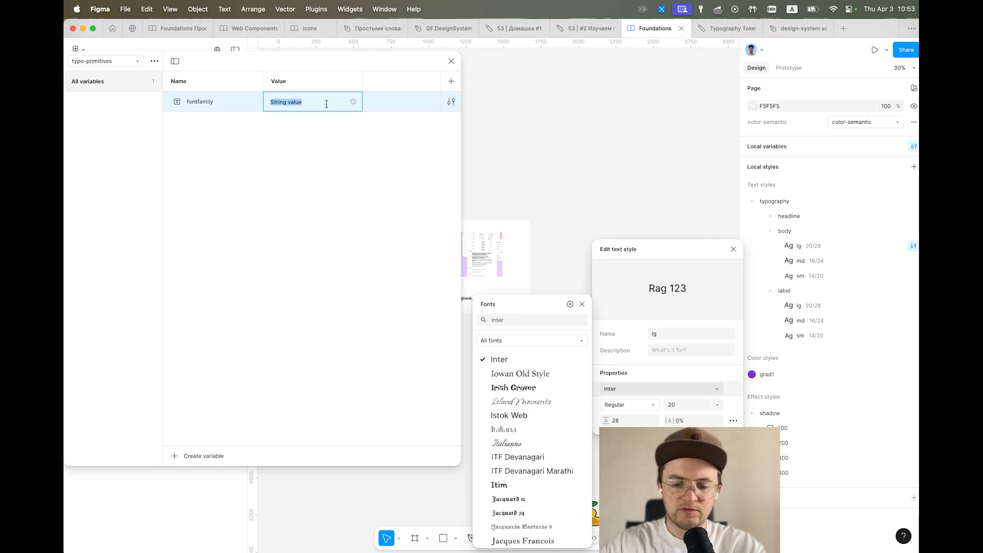
pyautogui.write('Inter')
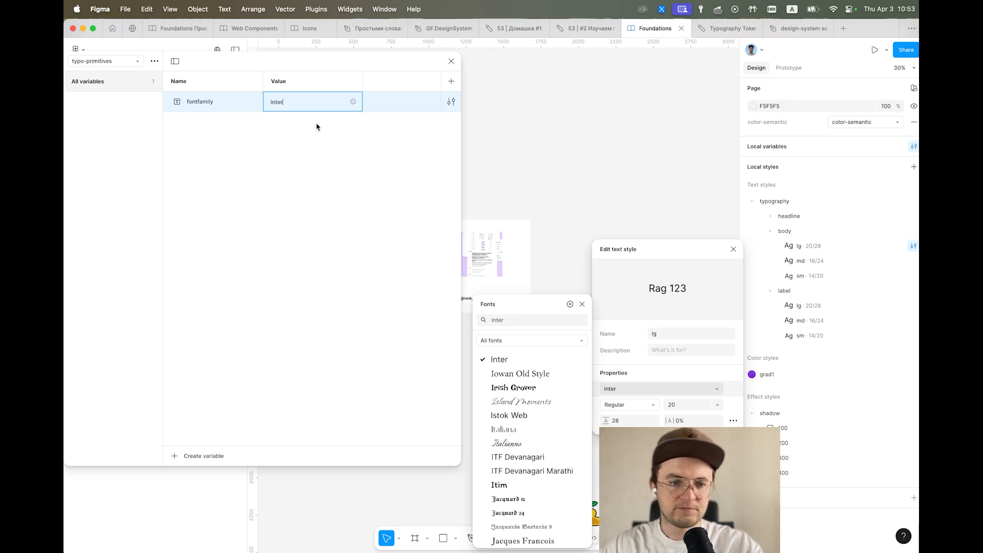
pyautogui.click(316, 127)
# Step: Rename the fontfamily variable to fontfamily/heading so that it is grouped under fontfamily
pyautogui.click(218, 109)
pyautogui.moveTo(223, 62); pyautogui.dragTo(233, 62)
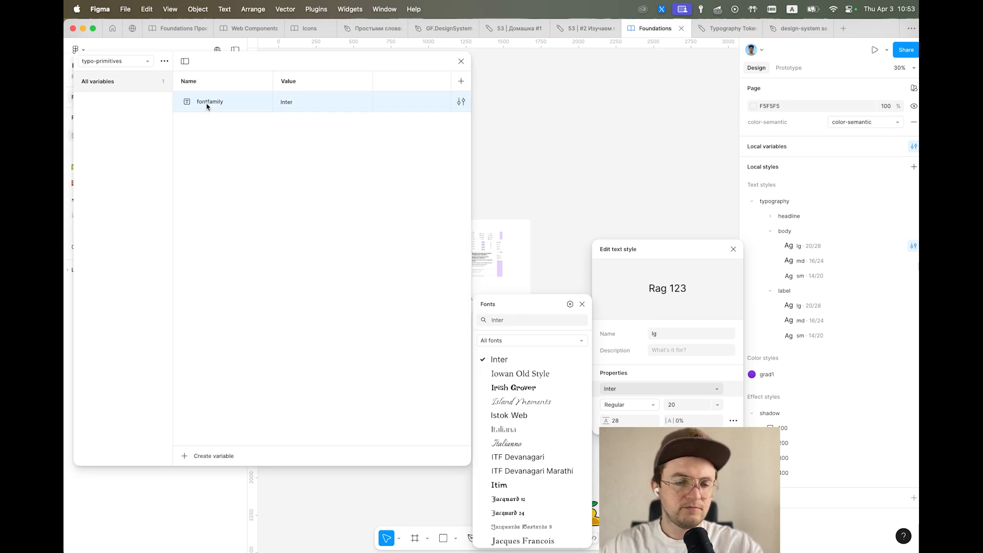
pyautogui.doubleClick(244, 98)
pyautogui.click(221, 100)
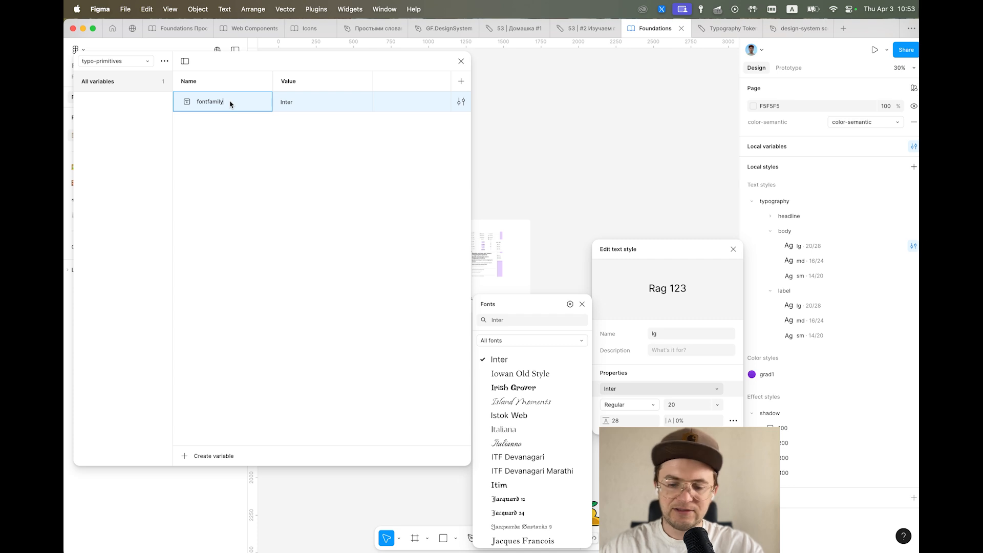
pyautogui.write('/he')
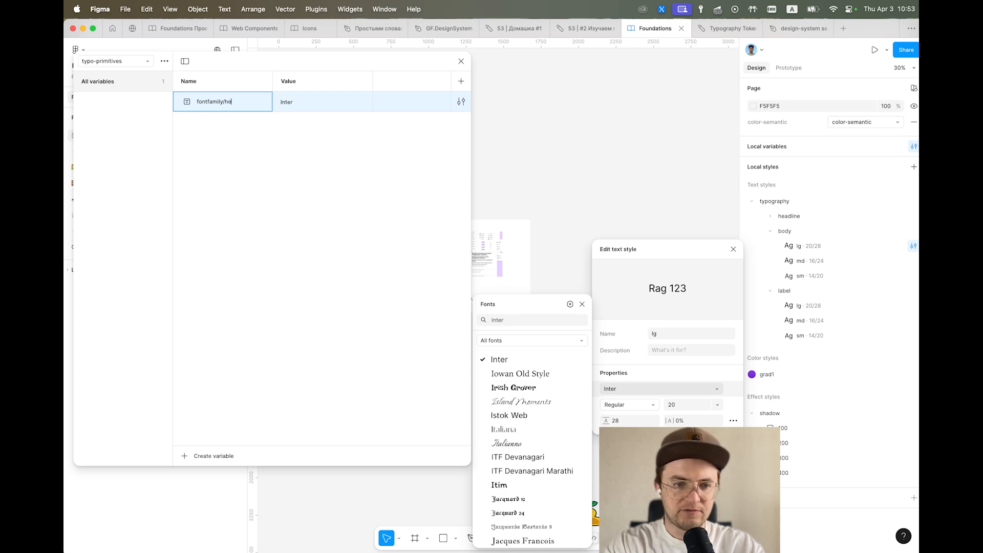
pyautogui.write('ading')
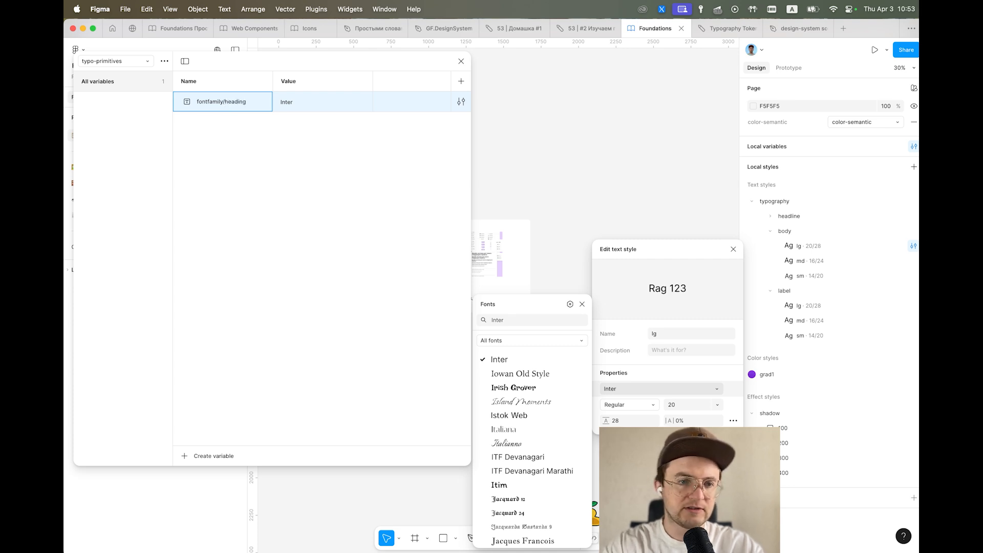
pyautogui.press('Return')
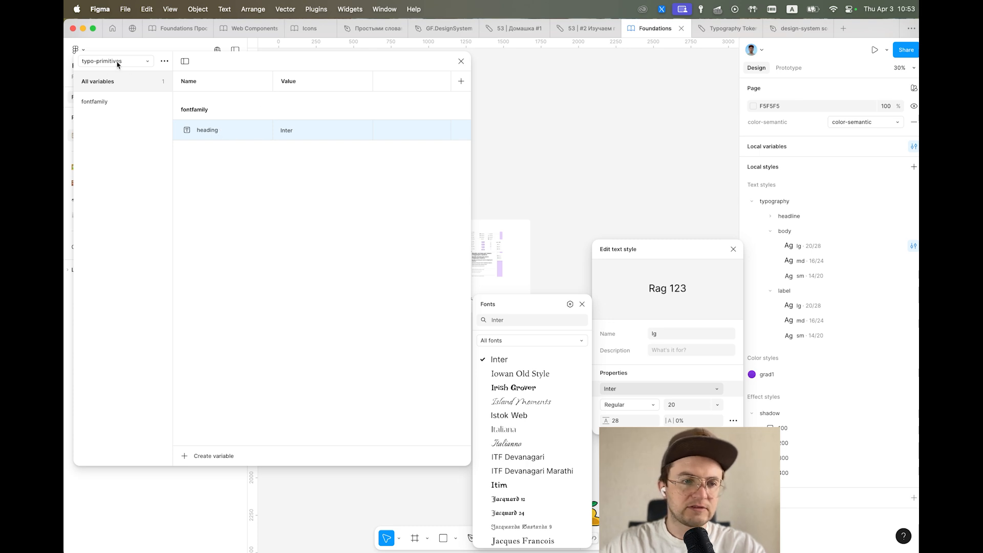
# Step: Duplicate the heading variable in the fontfamily group and name the copy body
pyautogui.rightClick(221, 134)
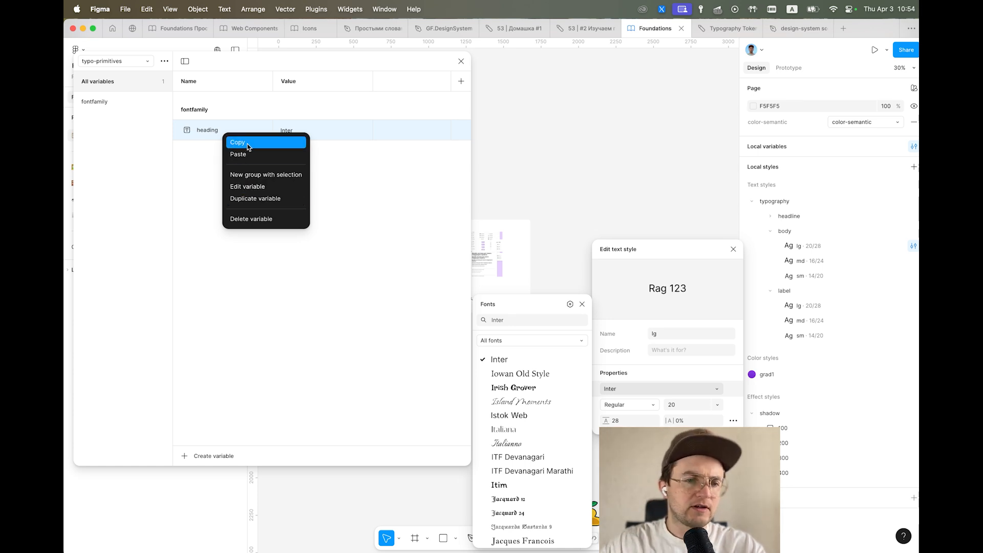
pyautogui.click(245, 200)
pyautogui.write('body')
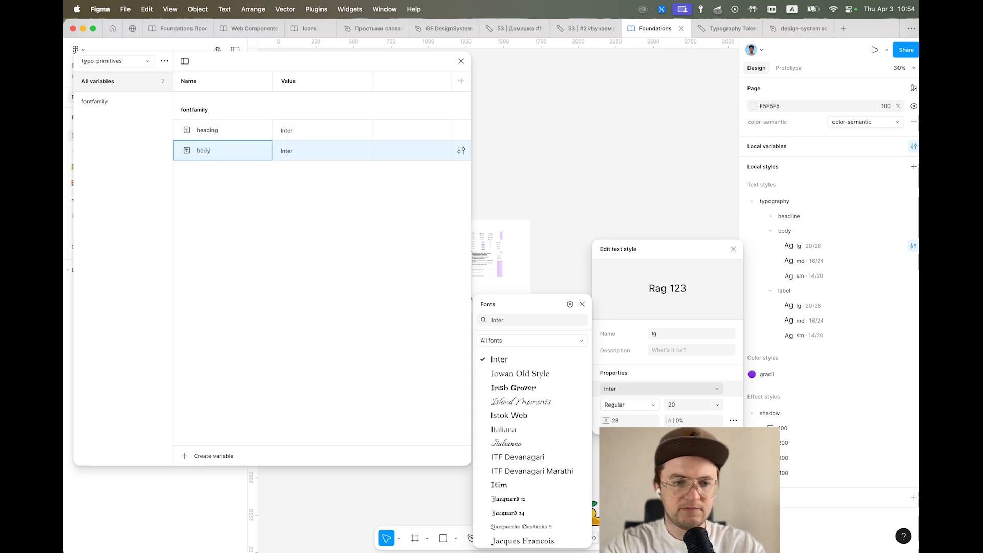
pyautogui.press('Tab')
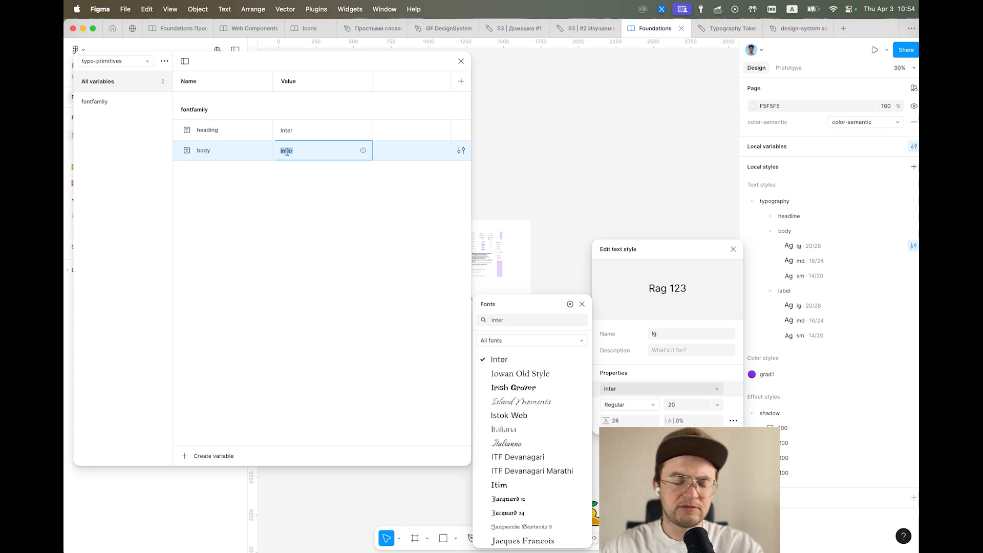
pyautogui.click(243, 183)
pyautogui.click(210, 156)
pyautogui.click(212, 135)
pyautogui.click(212, 156)
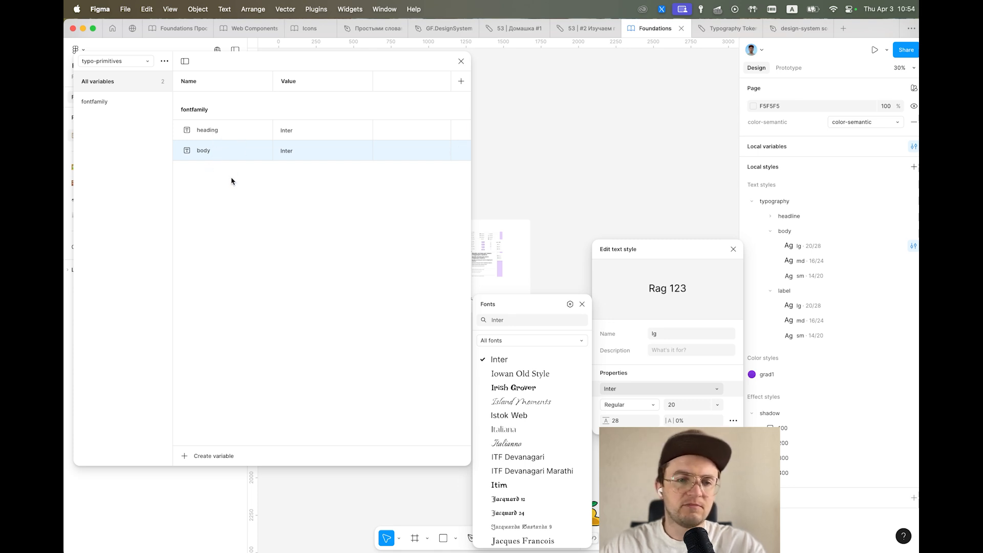
pyautogui.click(241, 180)
pyautogui.click(223, 132)
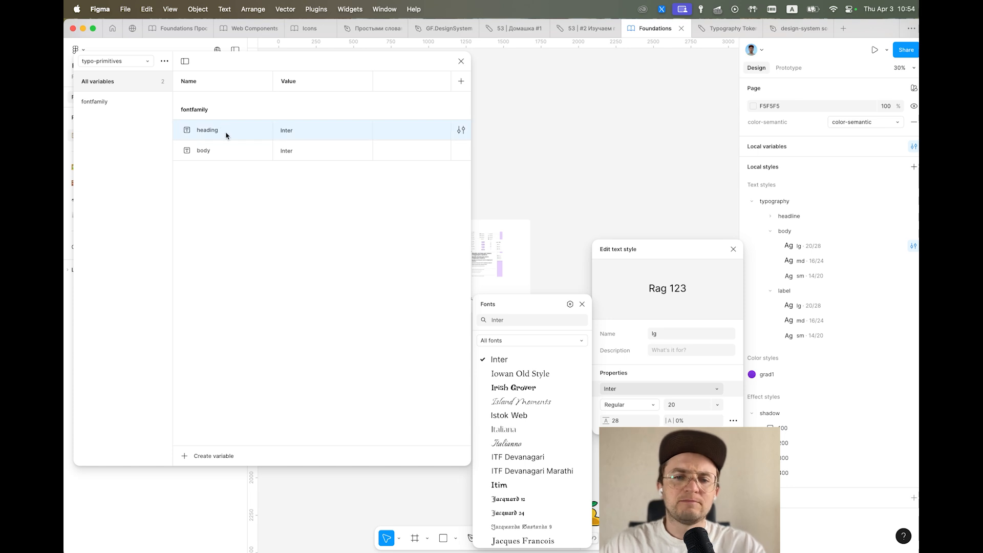
pyautogui.click(213, 153)
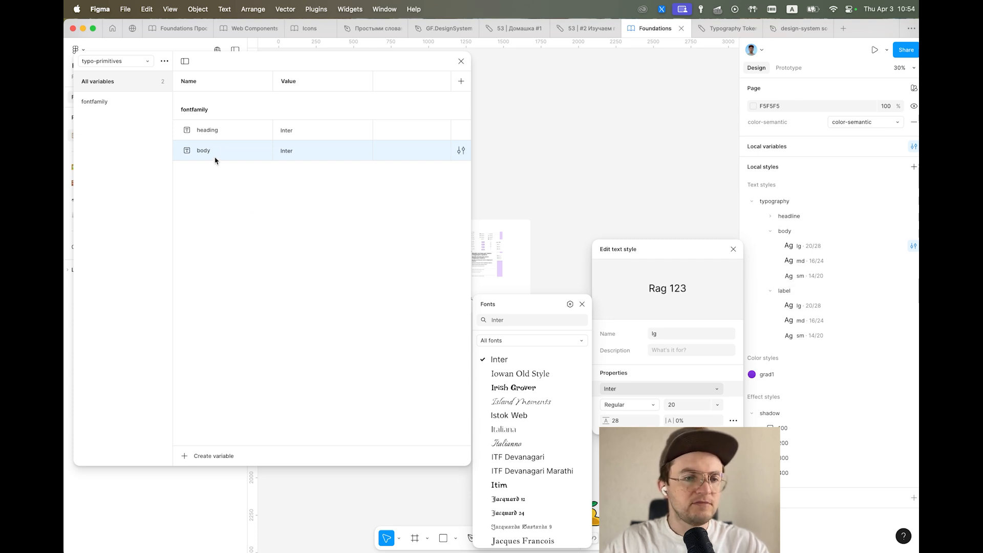
# Step: Search the font list of the body lg text style for "sf"
pyautogui.click(299, 154)
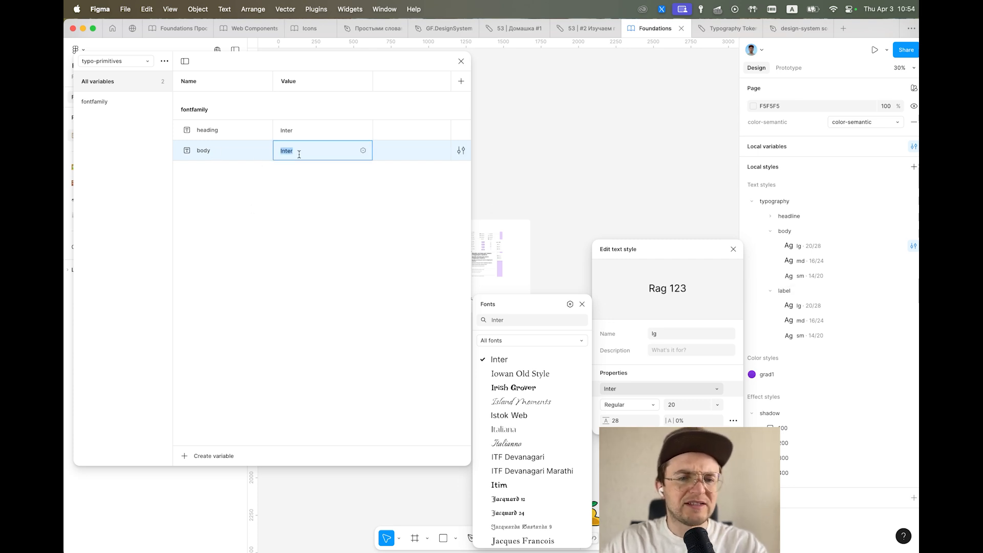
pyautogui.click(516, 320)
pyautogui.write('sf')
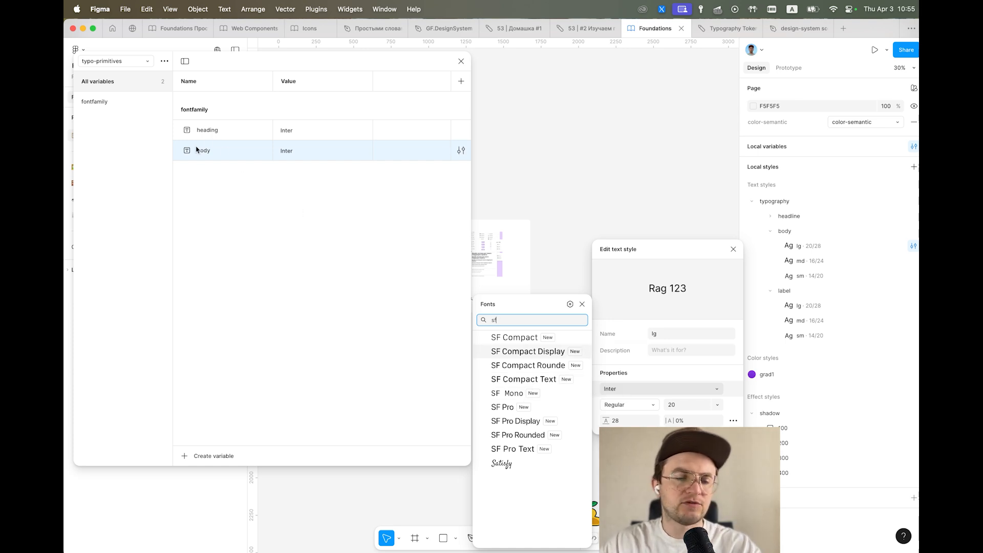
# Step: Close the font list and check the fontfamily group on its own, returning to all variables
pyautogui.click(581, 304)
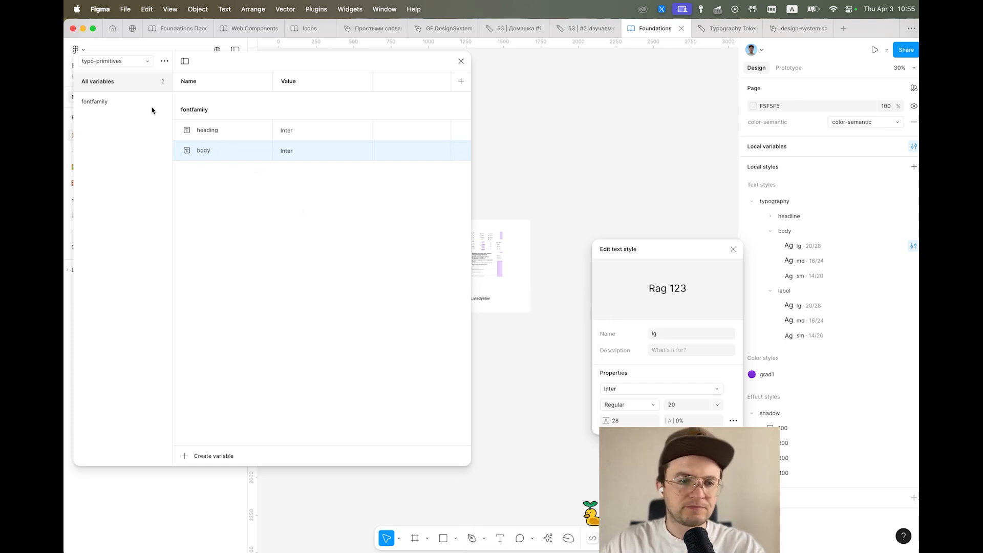
pyautogui.click(100, 106)
pyautogui.click(105, 82)
pyautogui.click(102, 105)
pyautogui.click(116, 85)
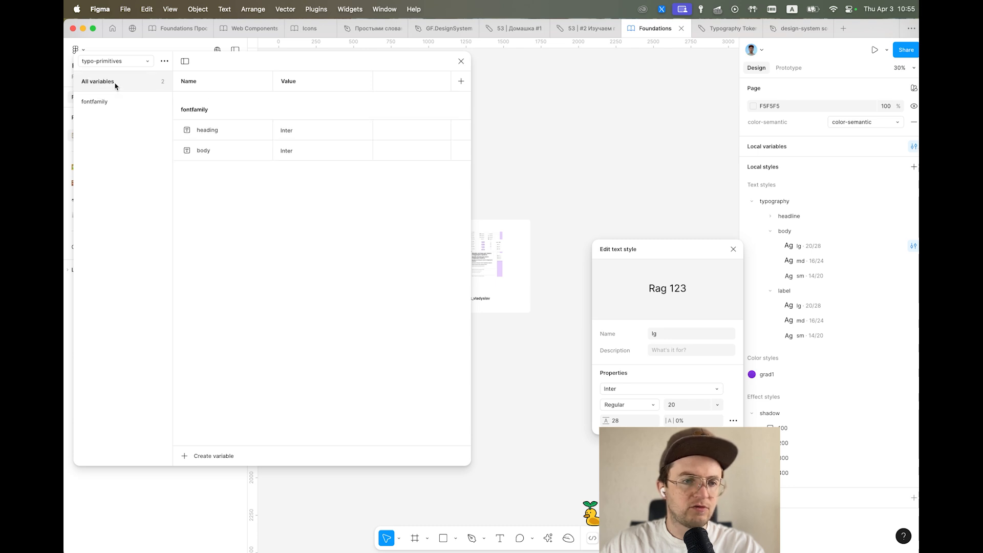
# Step: Create a number variable named regular with the value 400
pyautogui.click(218, 456)
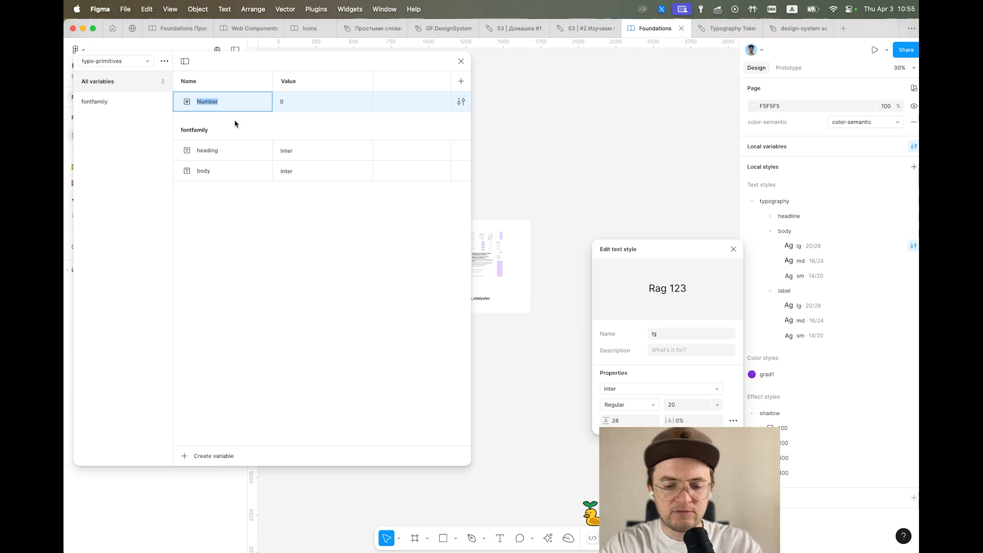
pyautogui.write('R')
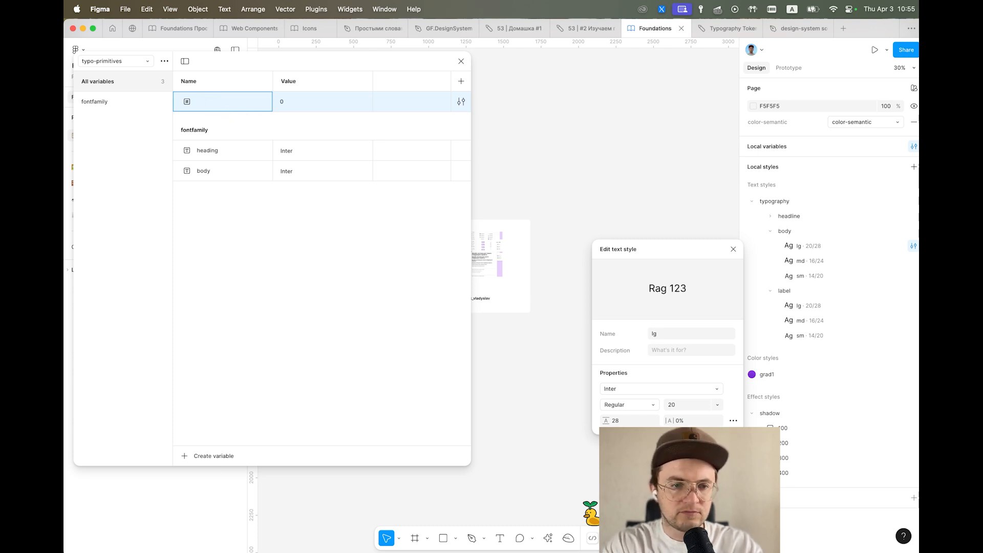
pyautogui.write('egular')
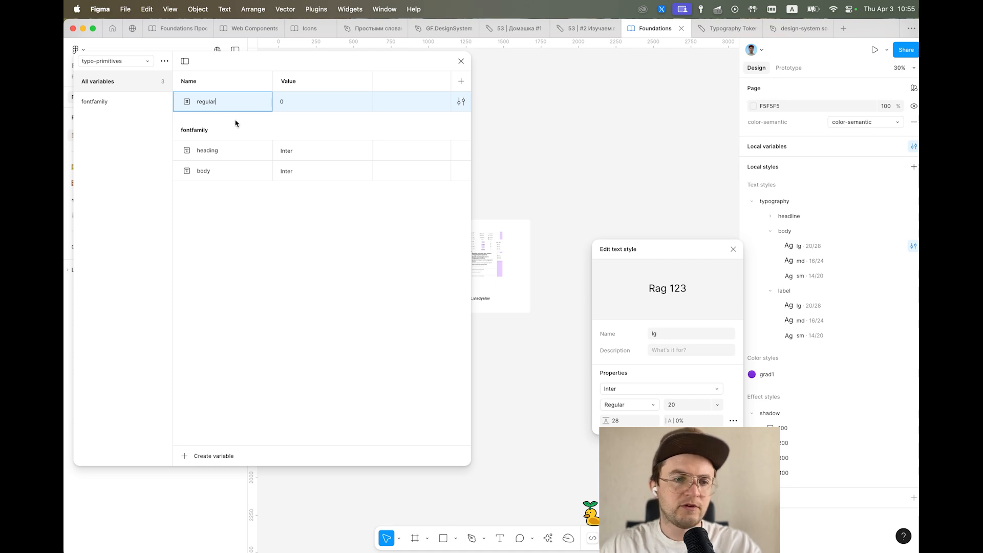
pyautogui.click(285, 103)
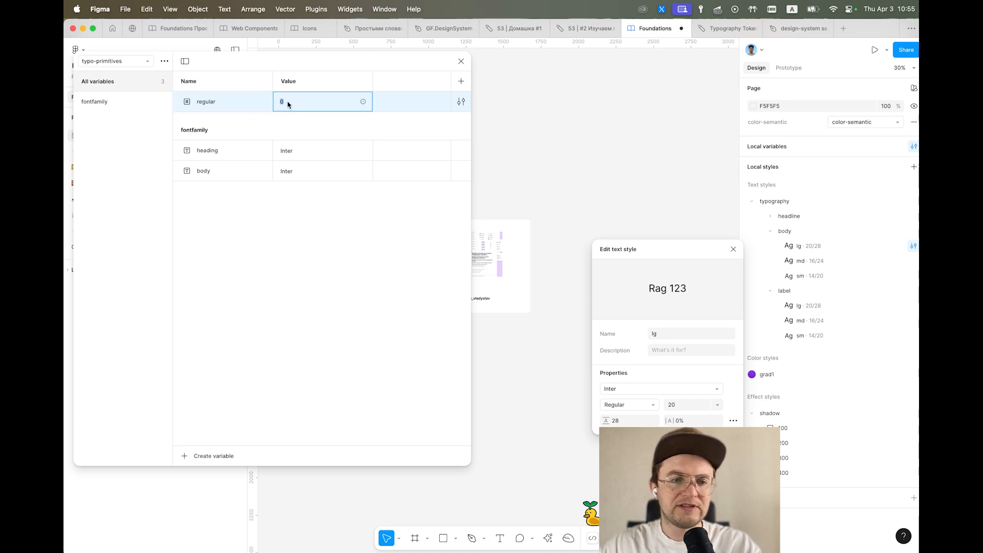
pyautogui.write('400')
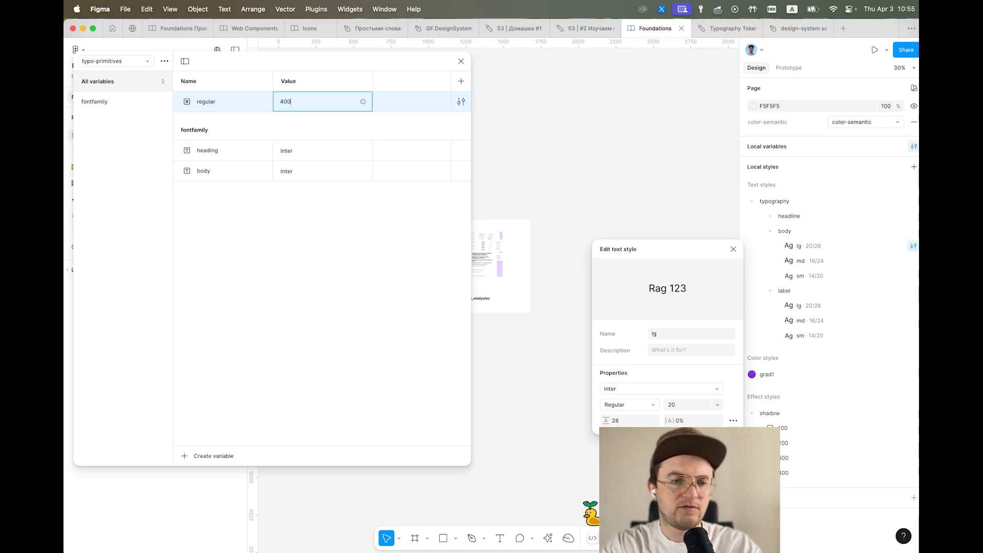
# Step: Rename the regular variable to fontweight/regular so that it is grouped under fontweight
pyautogui.doubleClick(224, 102)
pyautogui.press('Left')
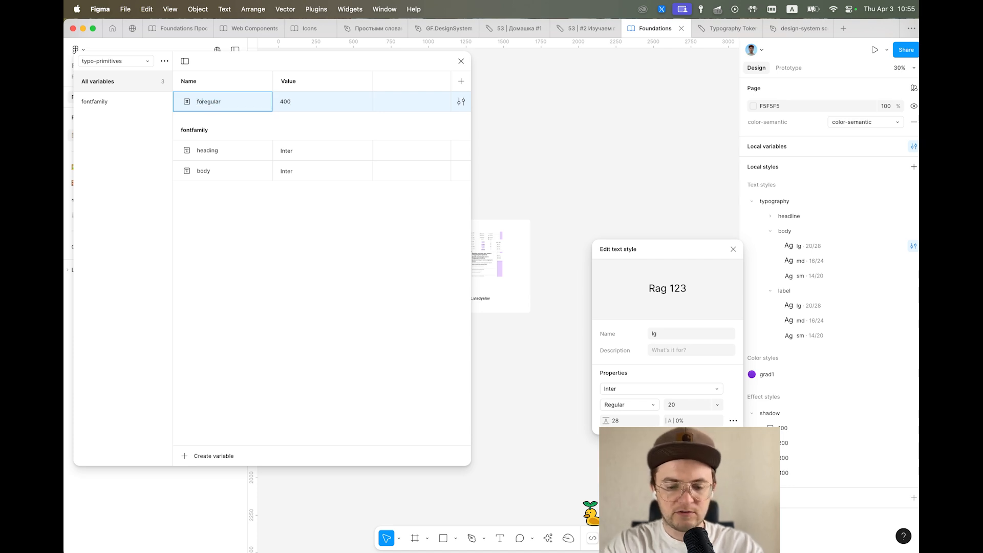
pyautogui.write('fontwe')
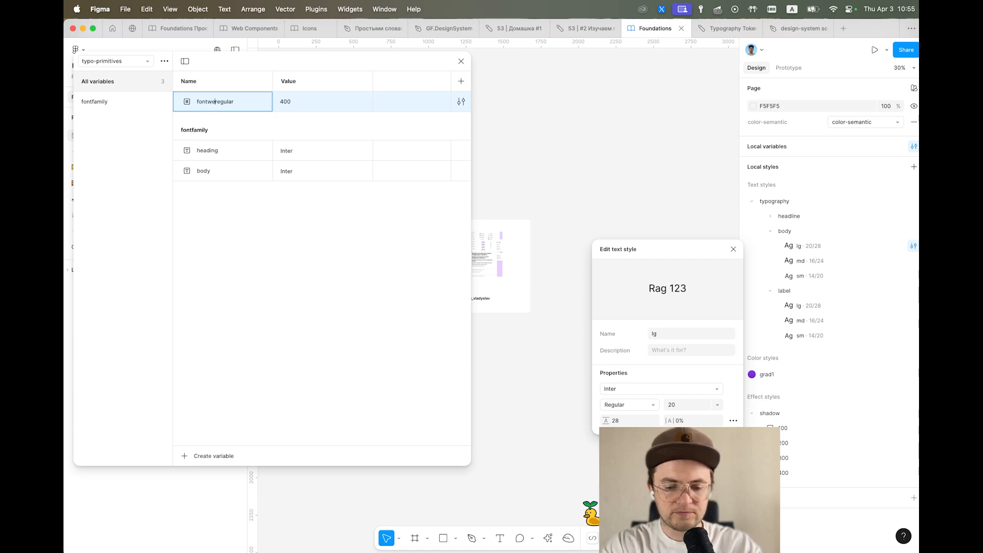
pyautogui.write('ight/')
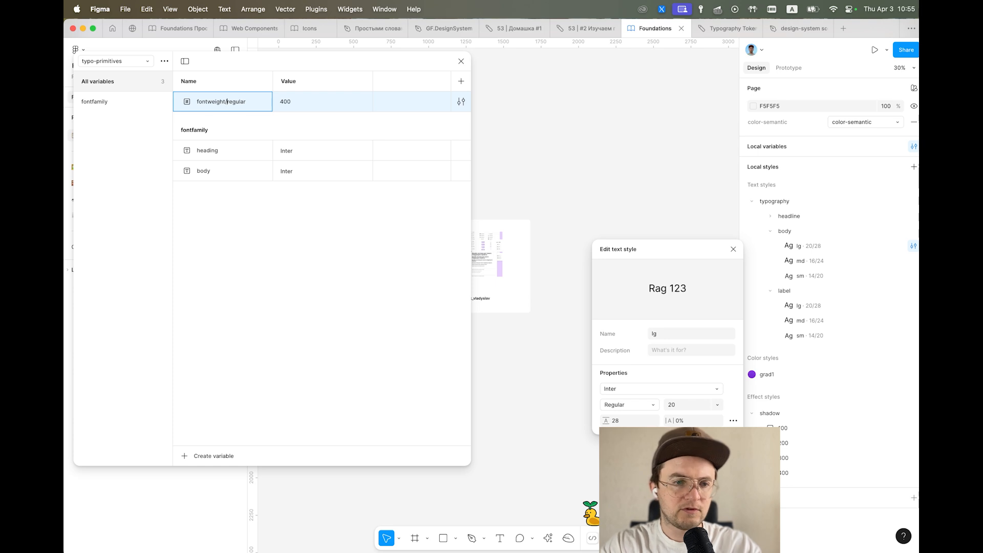
pyautogui.press('Return')
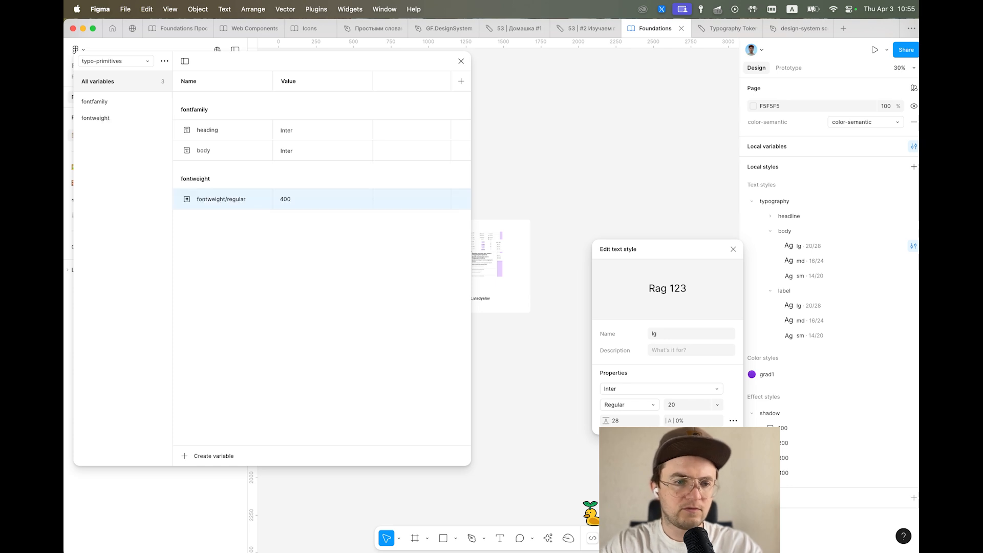
# Step: Remove the fontweight/ prefix from the variable's name inside the fontweight group, leaving regular
pyautogui.doubleClick(231, 204)
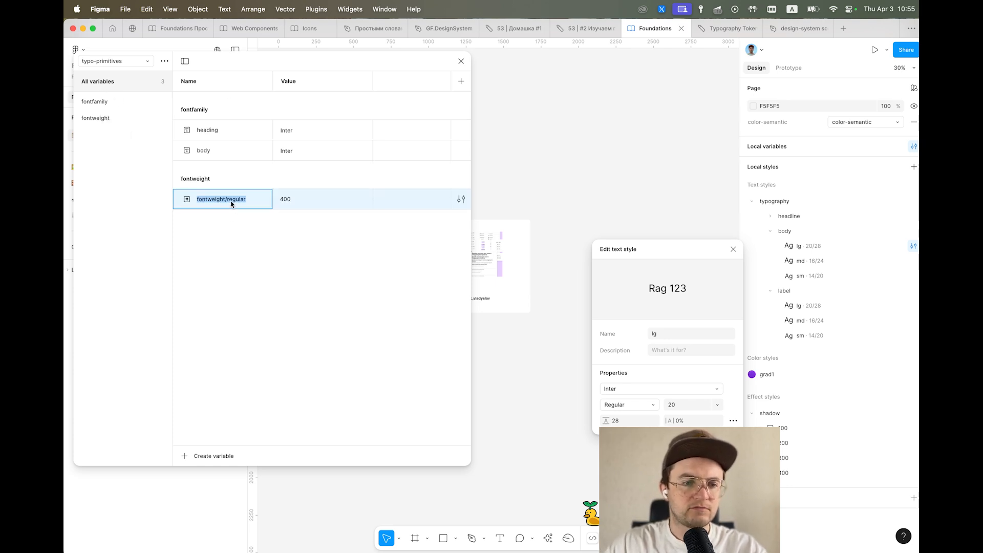
pyautogui.click(226, 201)
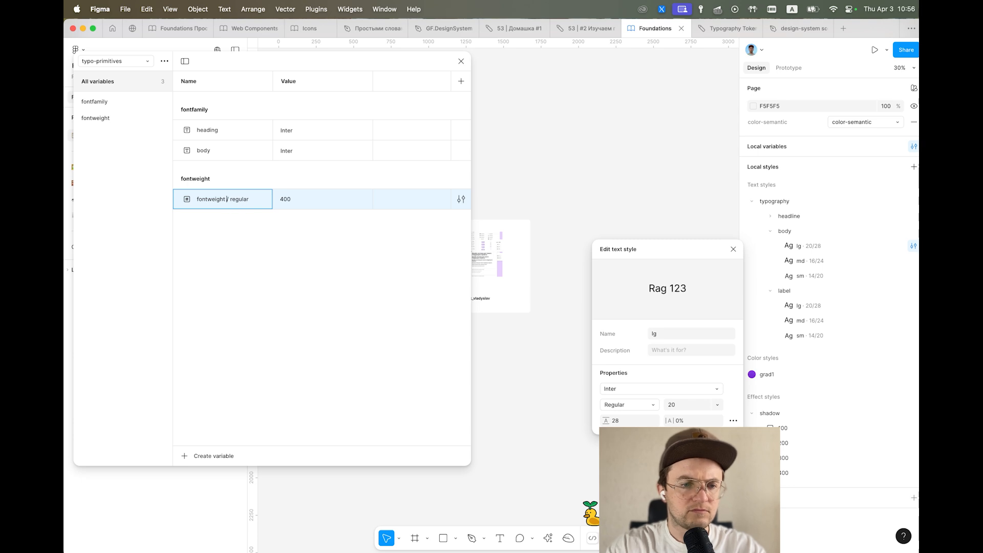
pyautogui.press('BackSpace')
pyautogui.press('BackSpace')
pyautogui.press('BackSpace')
pyautogui.press('BackSpace')
pyautogui.press('BackSpace')
pyautogui.press('BackSpace')
pyautogui.press('BackSpace')
pyautogui.press('BackSpace')
pyautogui.press('BackSpace')
pyautogui.press('BackSpace')
pyautogui.press('BackSpace')
pyautogui.press('BackSpace')
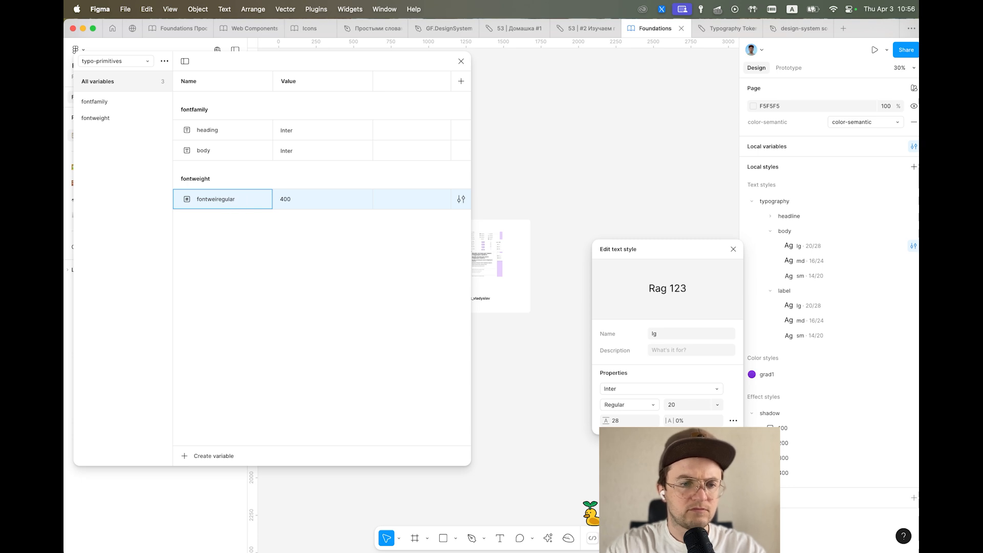
pyautogui.press('Return')
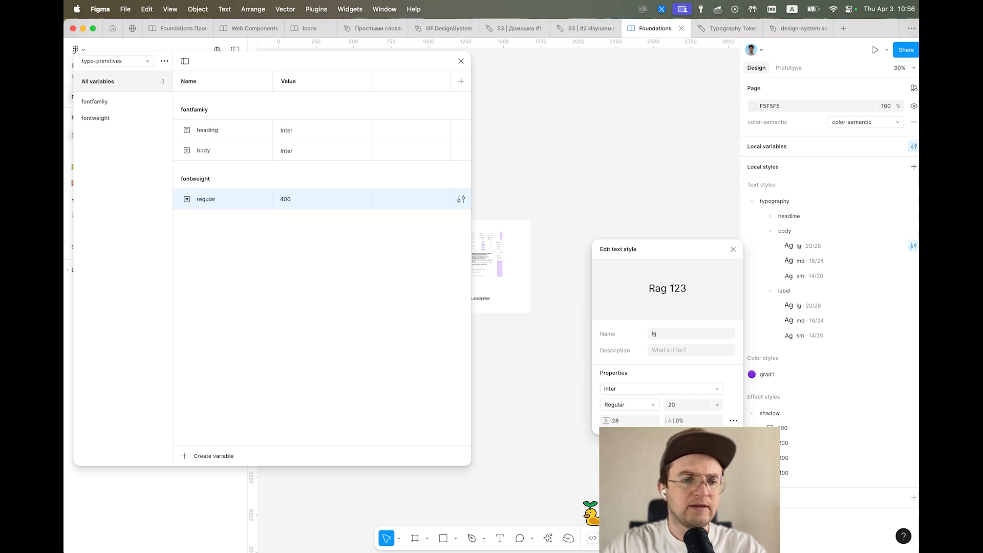
# Step: Show only the fontweight group and open the value of its regular variable for editing
pyautogui.click(105, 117)
pyautogui.click(269, 100)
pyautogui.doubleClick(285, 101)
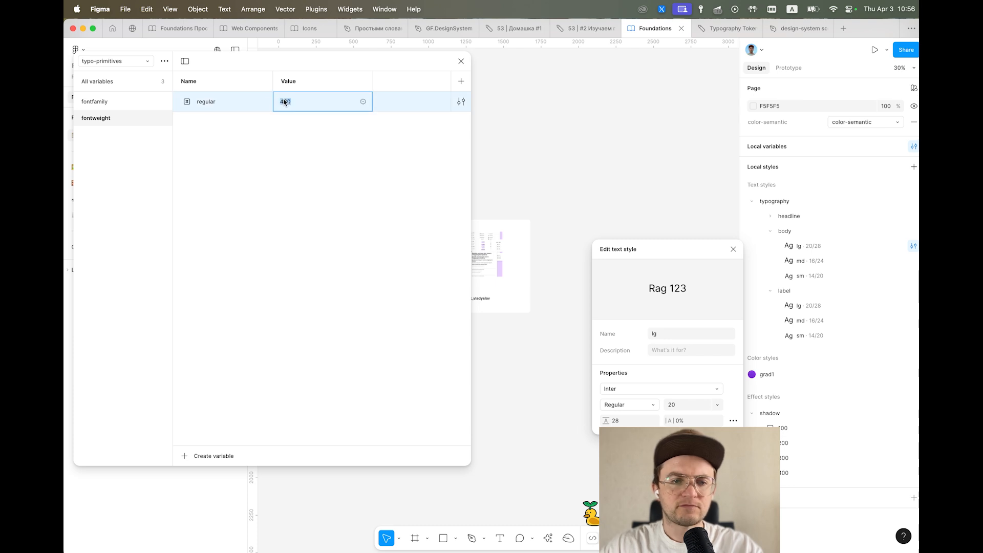
# Step: Switch to the Arc browser window
pyautogui.hotkey('ctrl', 'Up')
pyautogui.click(430, 195)
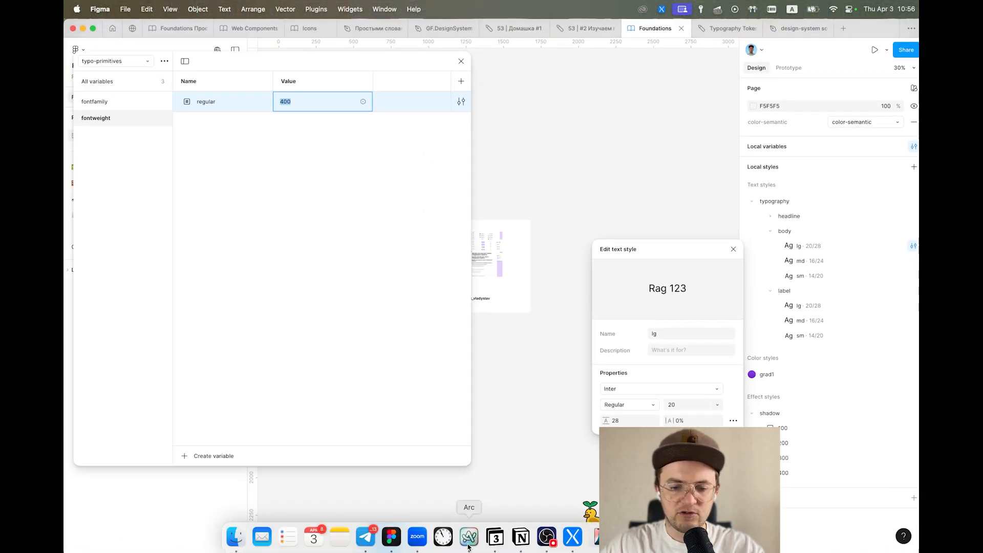
pyautogui.click(469, 545)
pyautogui.hotkey('ctrl', 'Up')
pyautogui.click(678, 193)
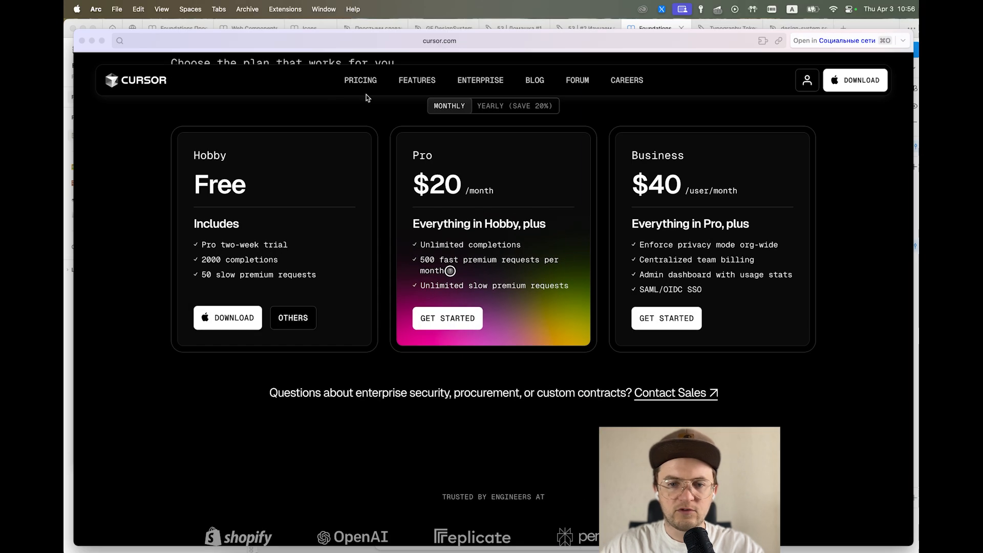
pyautogui.scroll(-1, 112, 53)
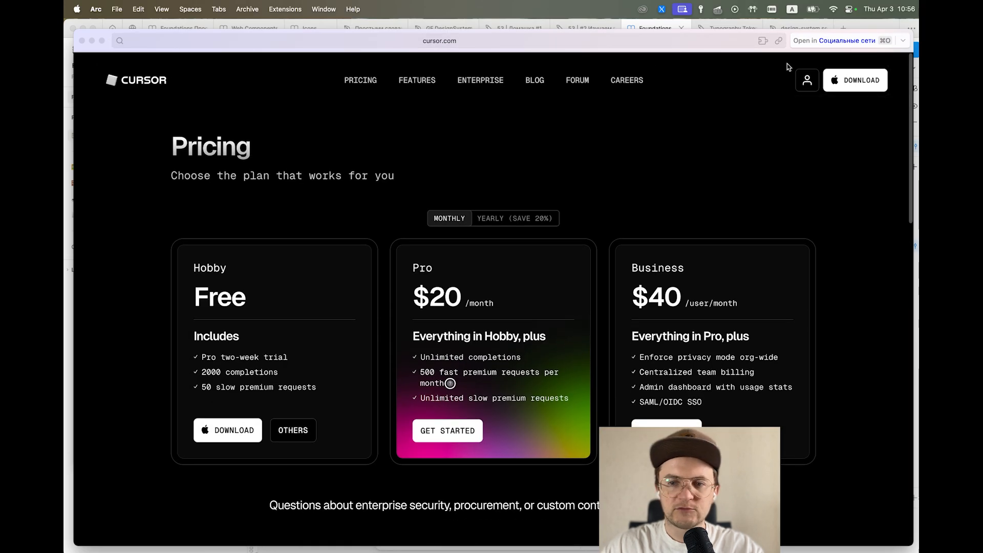
# Step: Search the web for "font weight in numbers"
pyautogui.click(643, 44)
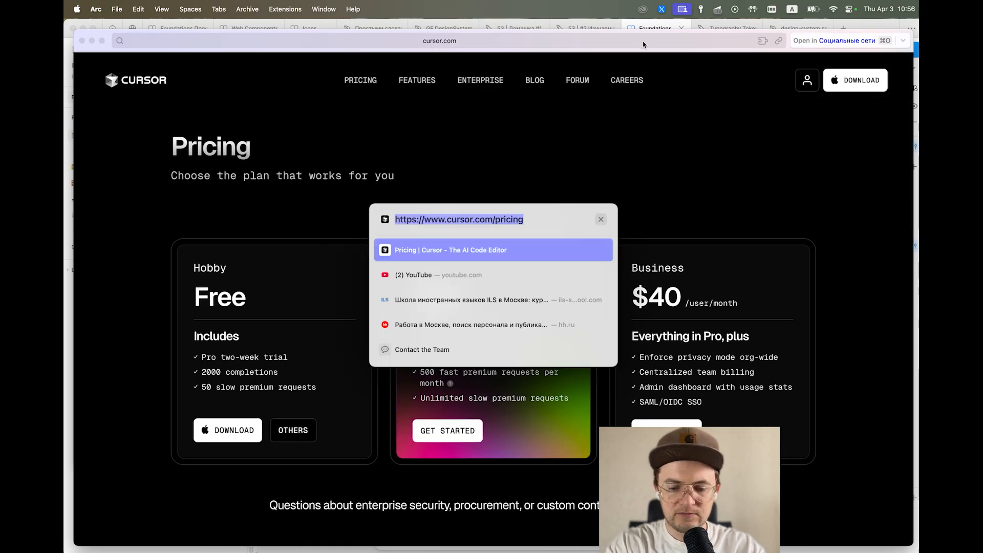
pyautogui.write('font')
pyautogui.write(' we')
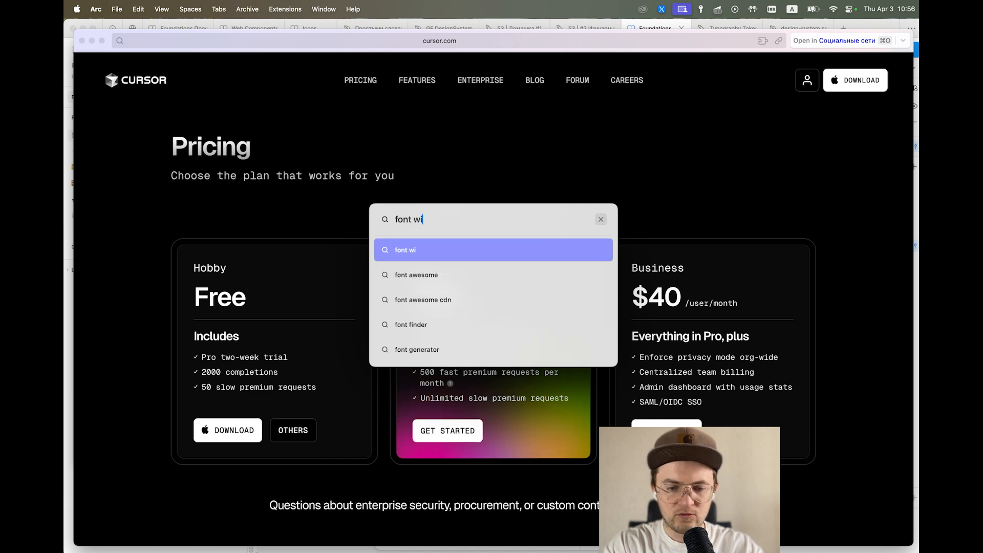
pyautogui.press('Down')
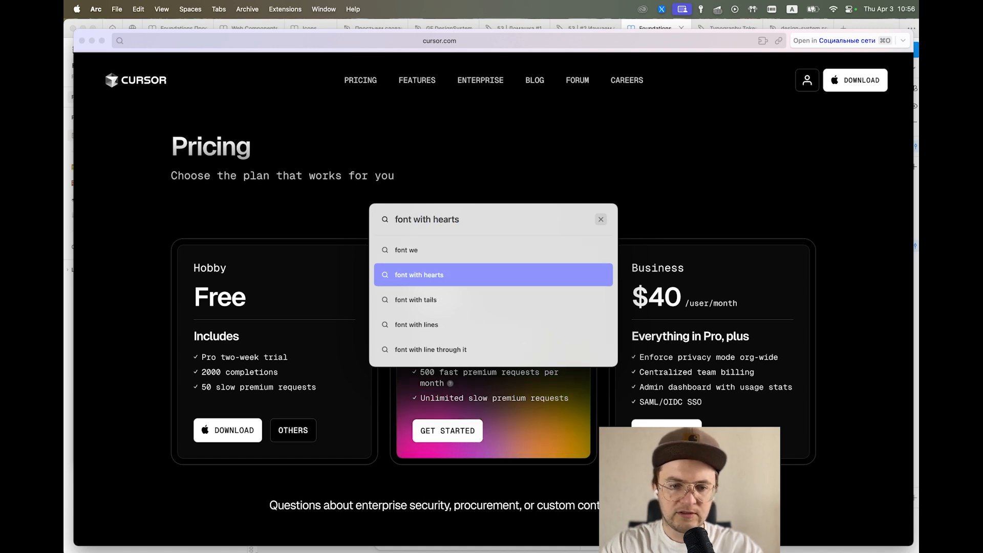
pyautogui.press('BackSpace')
pyautogui.press('BackSpace')
pyautogui.press('BackSpace')
pyautogui.press('BackSpace')
pyautogui.press('BackSpace')
pyautogui.press('BackSpace')
pyautogui.press('BackSpace')
pyautogui.press('BackSpace')
pyautogui.press('BackSpace')
pyautogui.press('BackSpace')
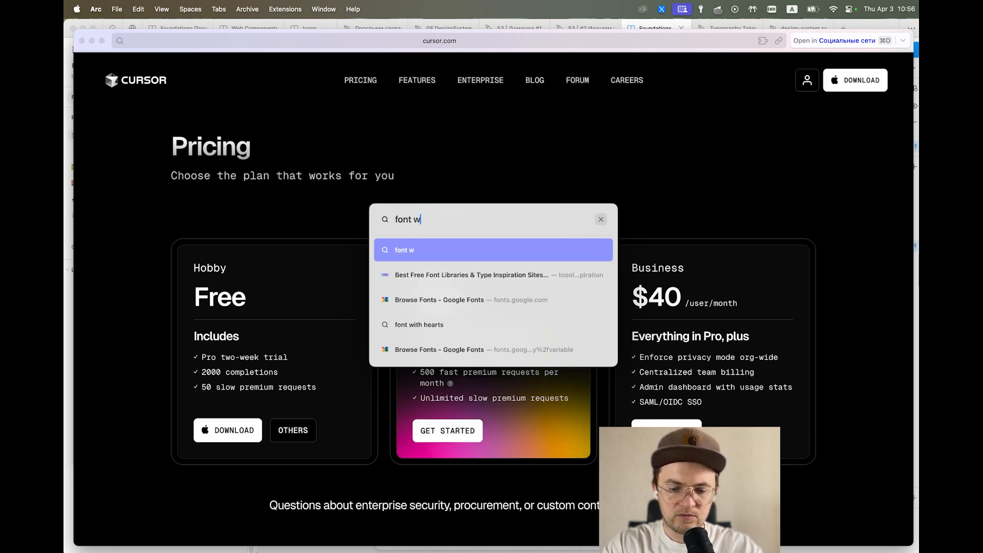
pyautogui.write('eight')
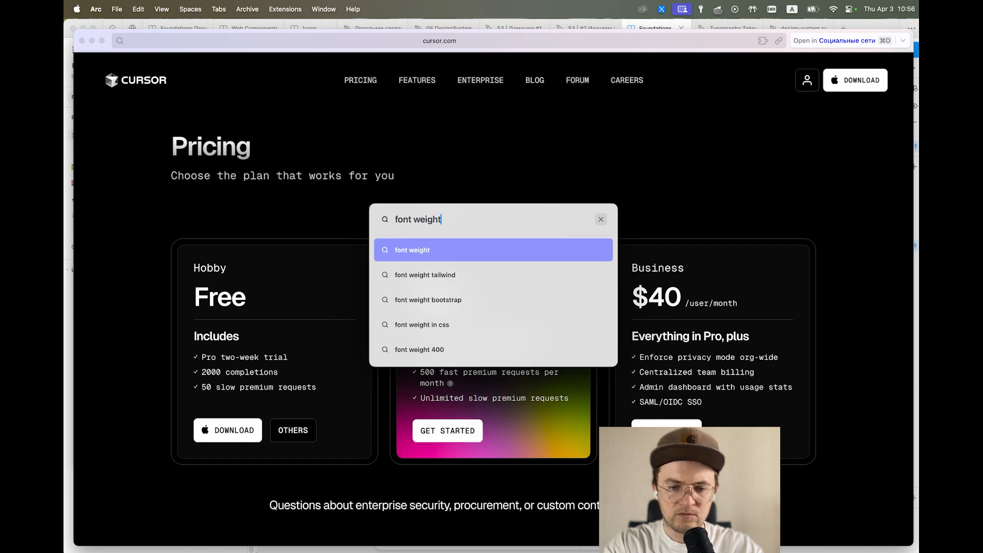
pyautogui.write(' in num')
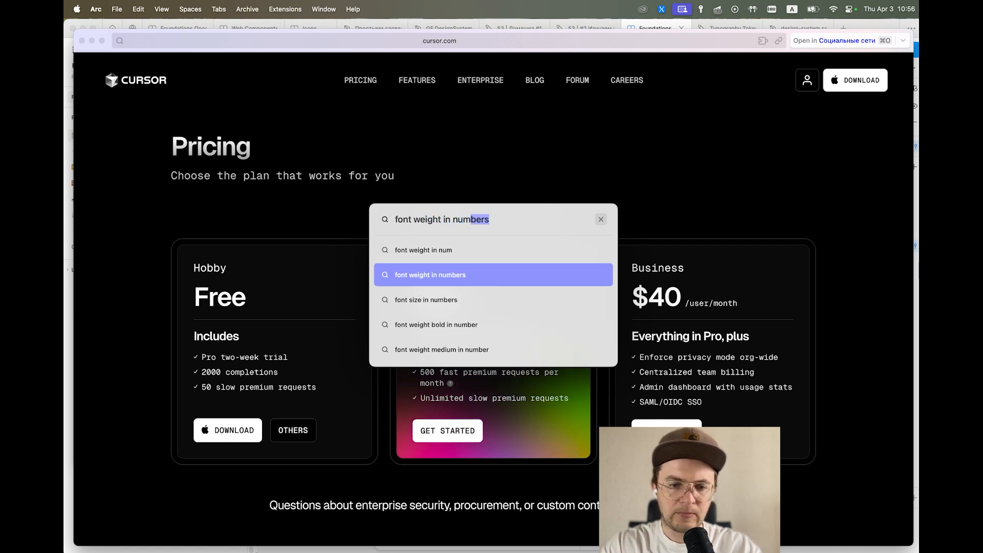
pyautogui.press('Return')
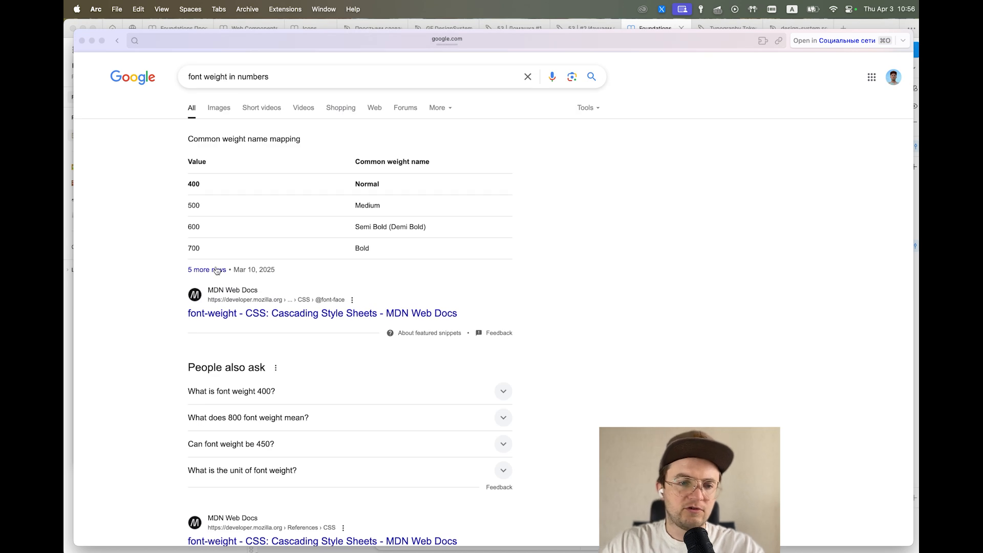
# Step: Examine the common weight name mapping table in the MDN font-weight article and return to Figma
pyautogui.click(214, 207)
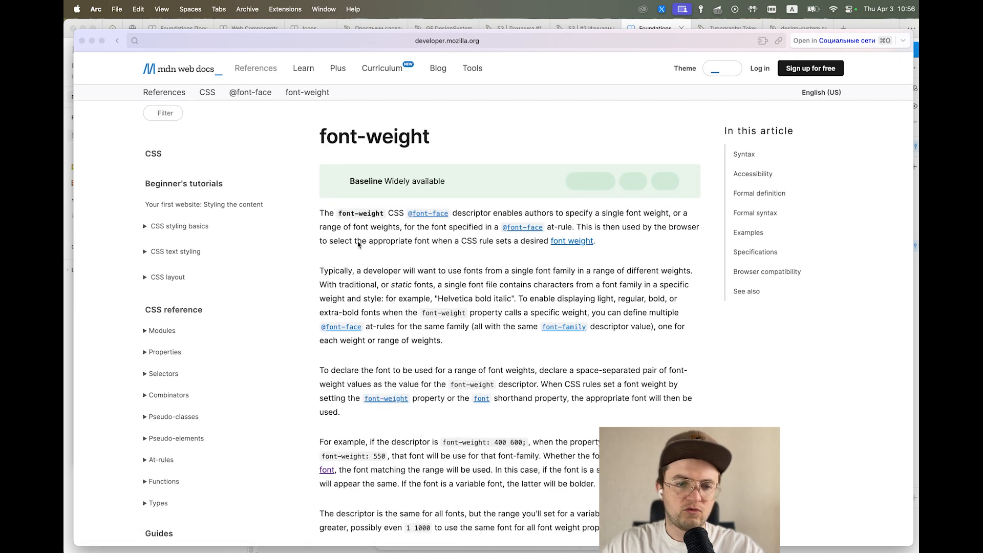
pyautogui.scroll(-10, 359, 230)
pyautogui.scroll(-10, 372, 243)
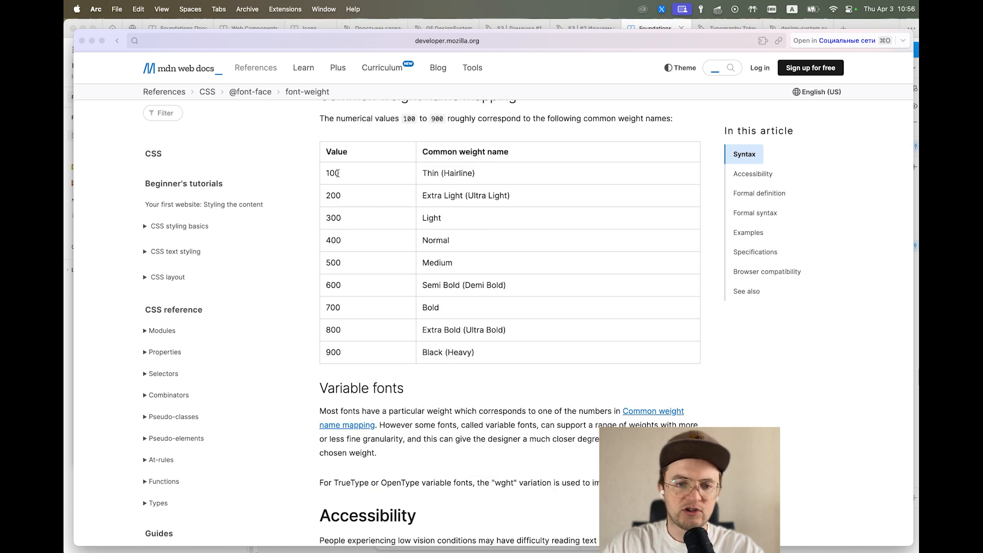
pyautogui.moveTo(325, 174); pyautogui.dragTo(533, 356)
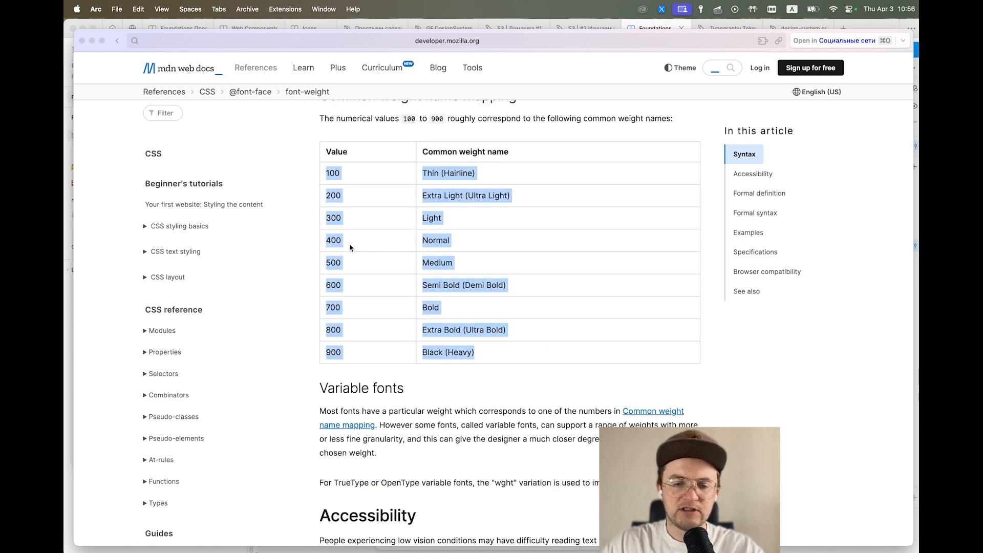
pyautogui.click(343, 181)
pyautogui.moveTo(327, 172); pyautogui.dragTo(366, 360)
pyautogui.click(368, 363)
pyautogui.moveTo(475, 354); pyautogui.dragTo(404, 355)
pyautogui.click(352, 340)
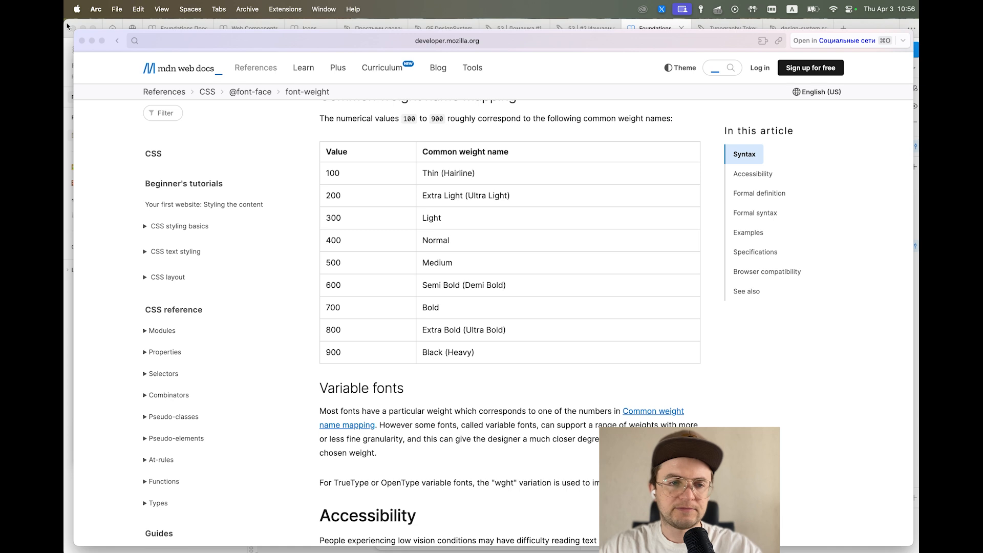
pyautogui.click(82, 40)
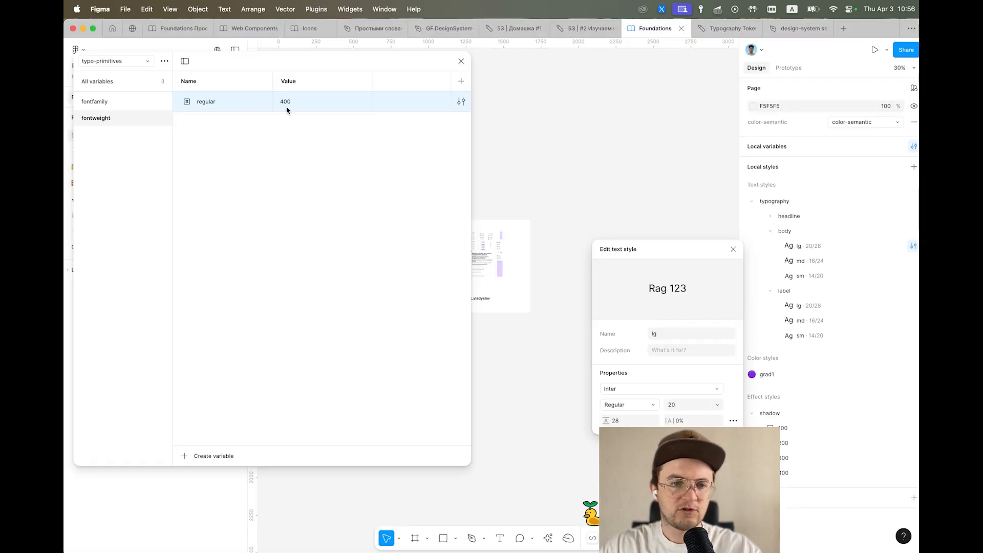
# Step: Duplicate the regular variable in the fontweight group as bold with the value 700
pyautogui.rightClick(203, 104)
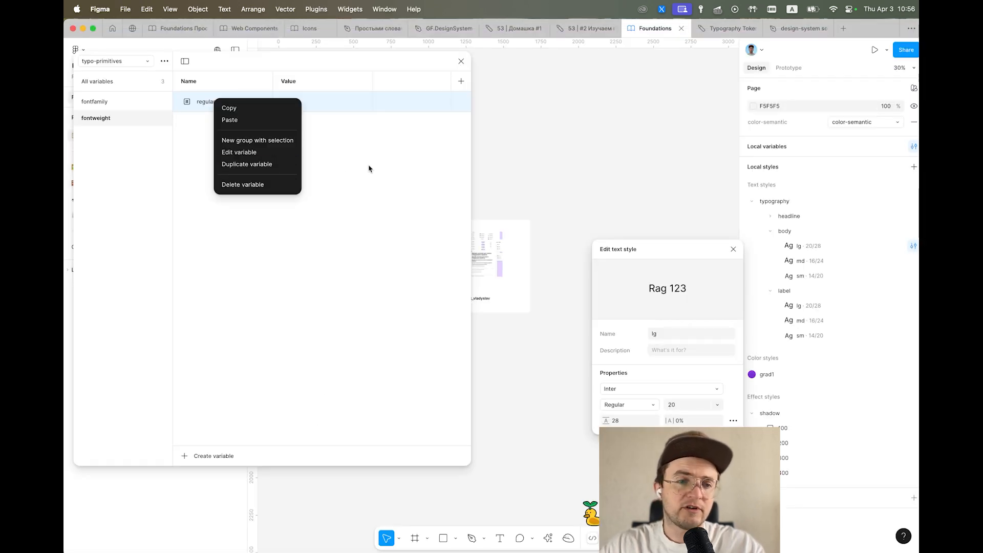
pyautogui.click(249, 164)
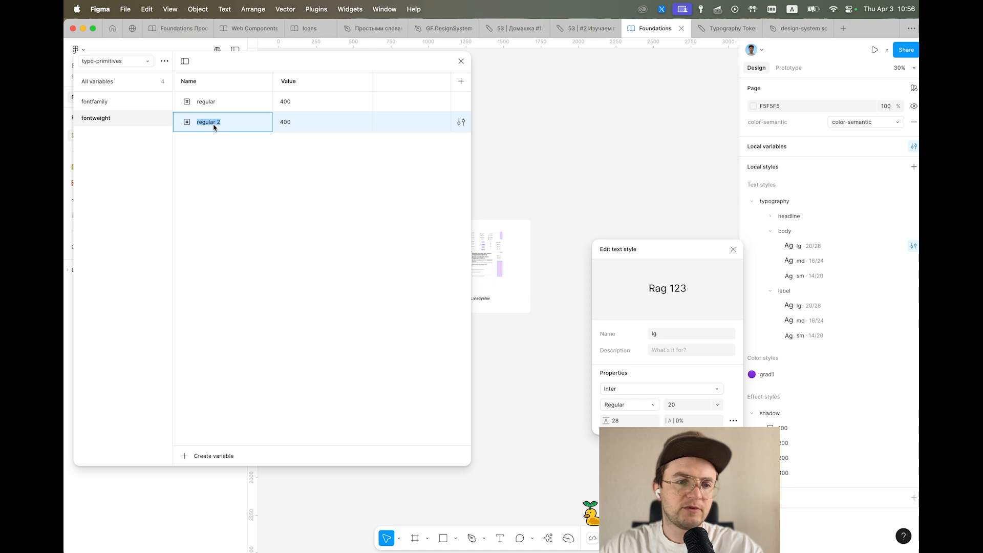
pyautogui.write('bold')
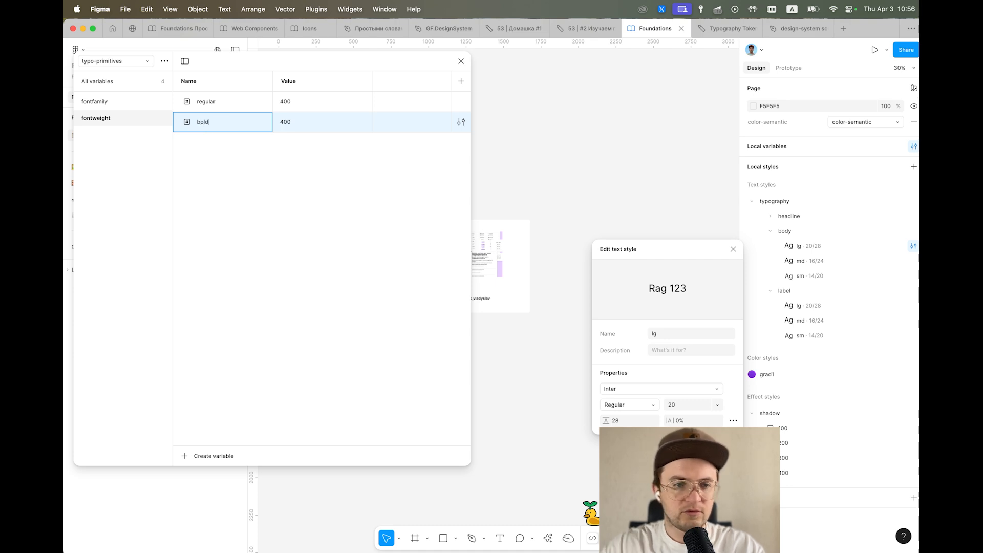
pyautogui.click(302, 125)
pyautogui.write('700')
pyautogui.click(287, 155)
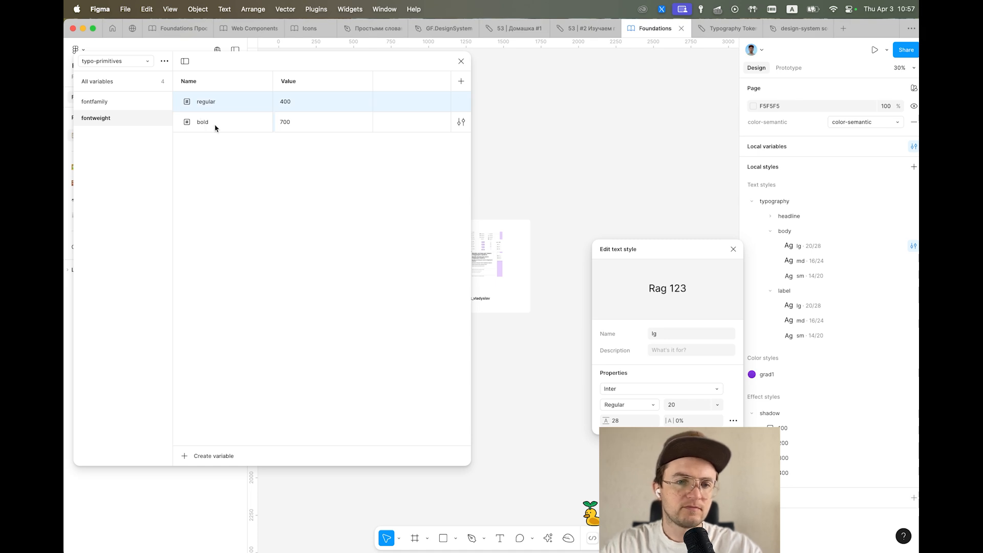
pyautogui.moveTo(307, 61); pyautogui.dragTo(325, 61)
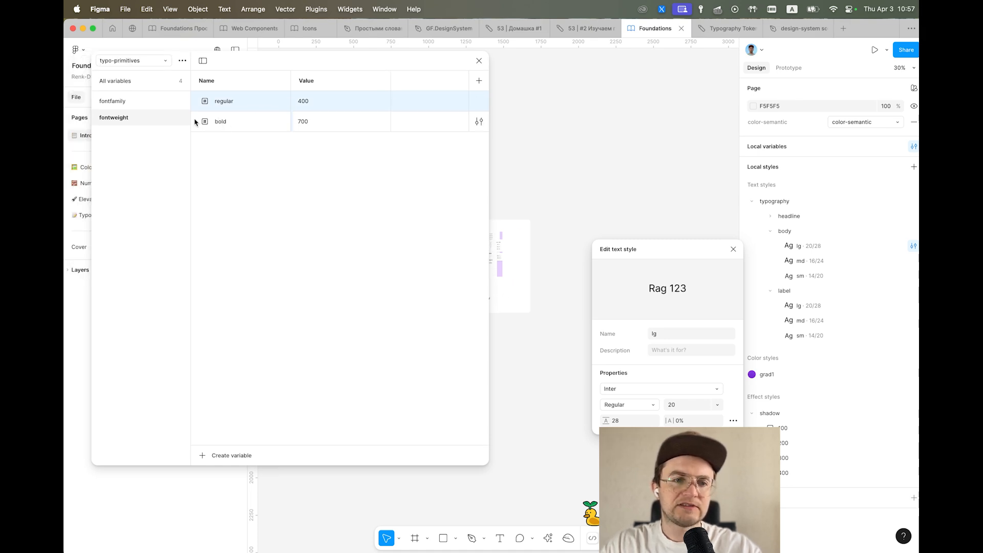
pyautogui.click(226, 122)
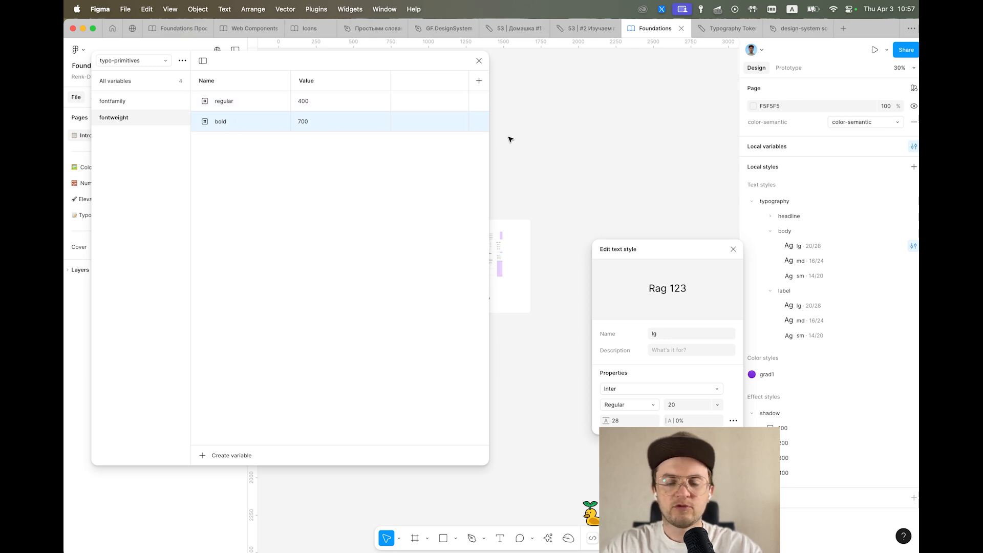
pyautogui.moveTo(428, 66); pyautogui.dragTo(437, 88)
pyautogui.click(222, 129)
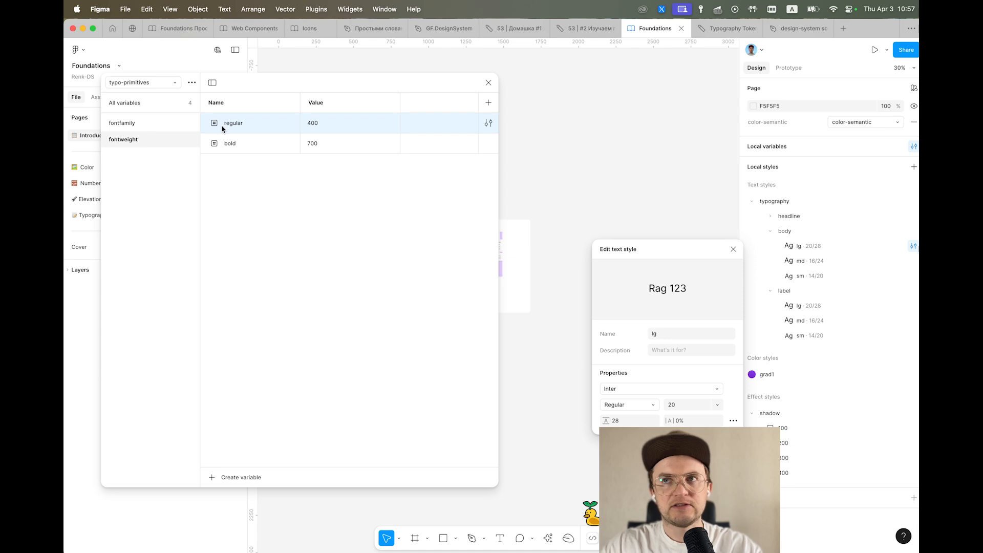
pyautogui.click(645, 411)
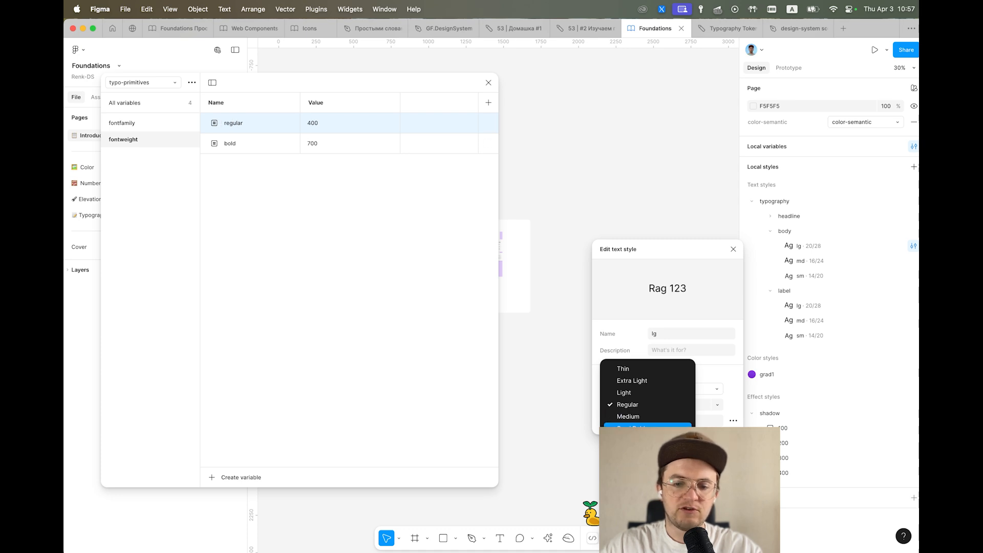
pyautogui.click(237, 121)
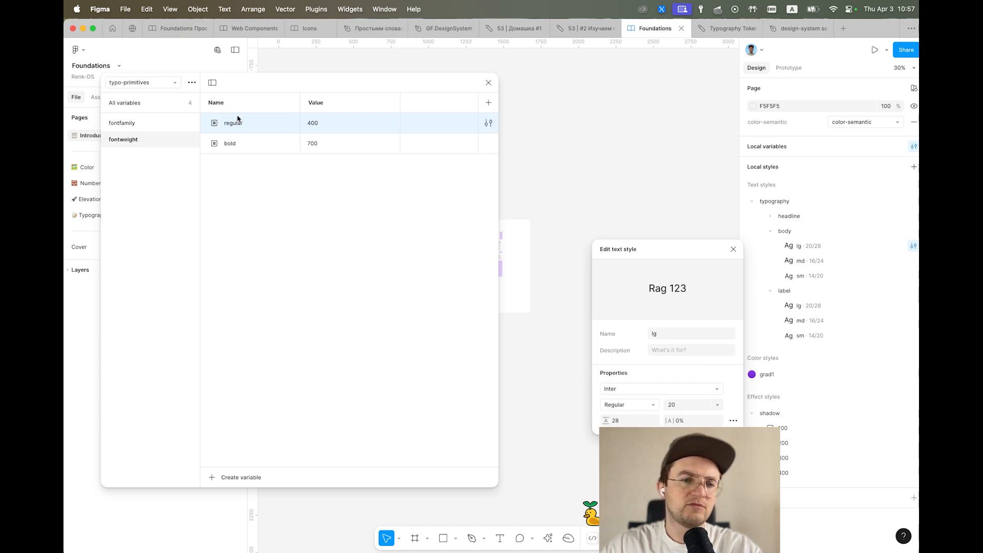
pyautogui.doubleClick(245, 126)
pyautogui.click(246, 124)
pyautogui.moveTo(244, 122); pyautogui.dragTo(205, 121)
pyautogui.click(250, 127)
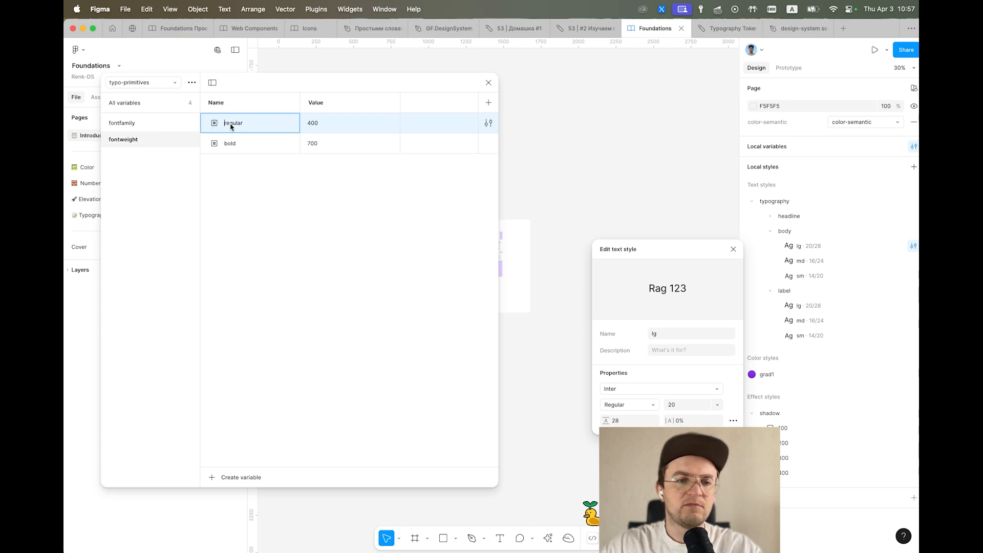
# Step: Show all variables of the typo-primitives collection and close the text style editor
pyautogui.moveTo(438, 91); pyautogui.dragTo(484, 90)
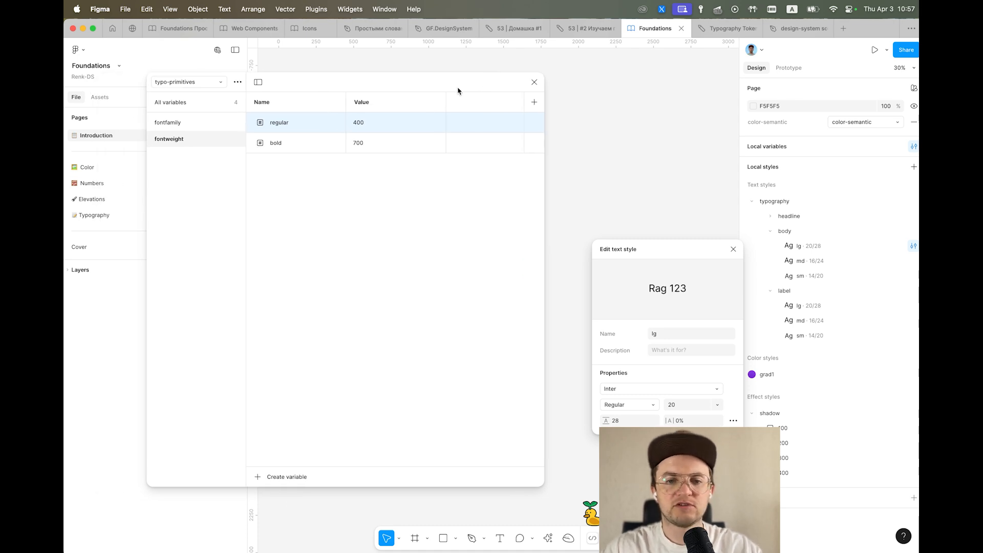
pyautogui.click(176, 123)
pyautogui.click(173, 139)
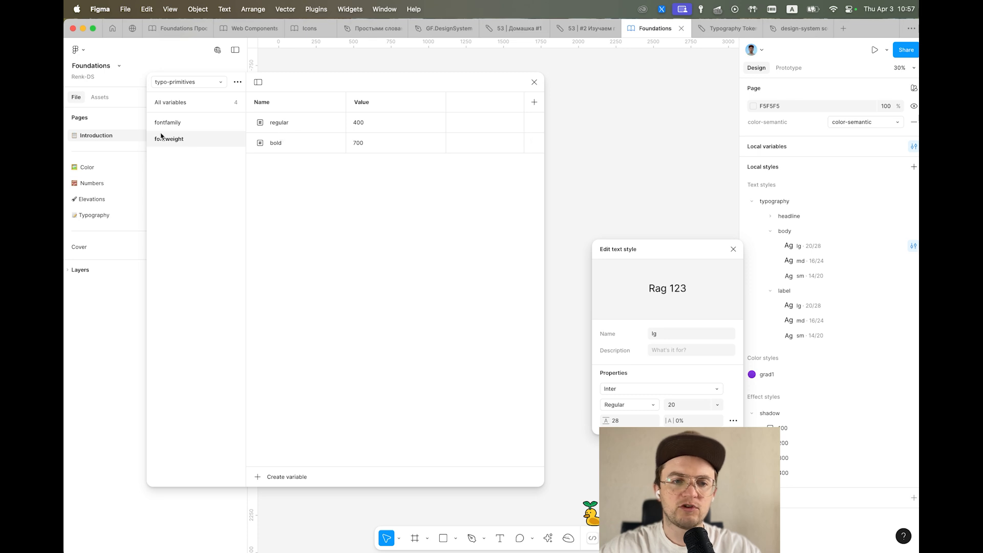
pyautogui.click(163, 104)
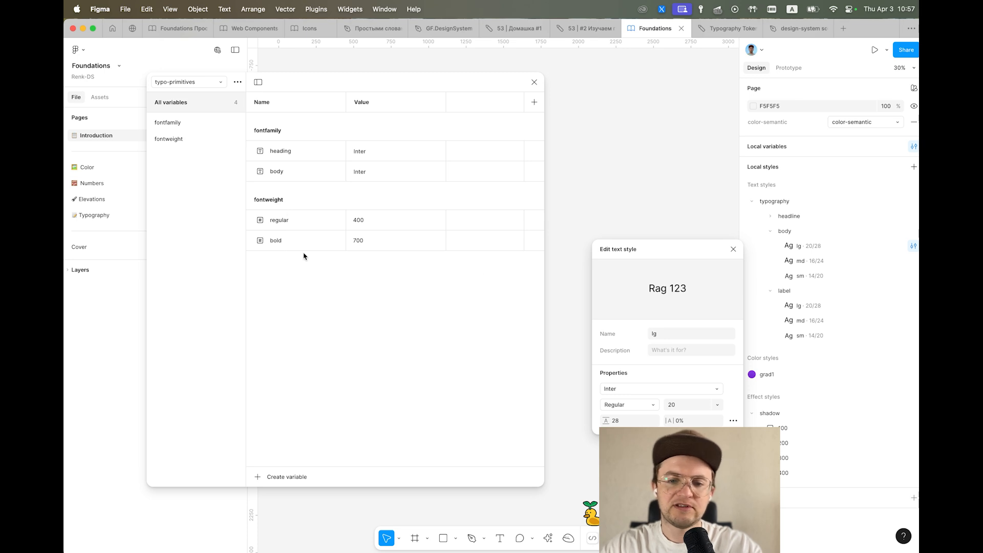
pyautogui.click(732, 250)
# Step: Create a number variable named fontsize/heading/xxl in the typo-primitives collection
pyautogui.click(278, 477)
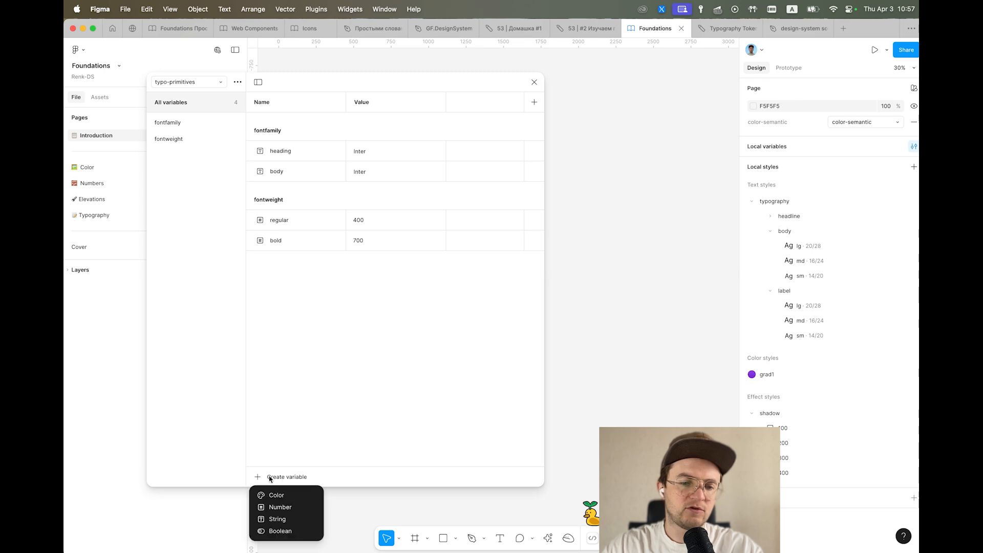
pyautogui.click(288, 507)
pyautogui.write('fontsize/heading/x')
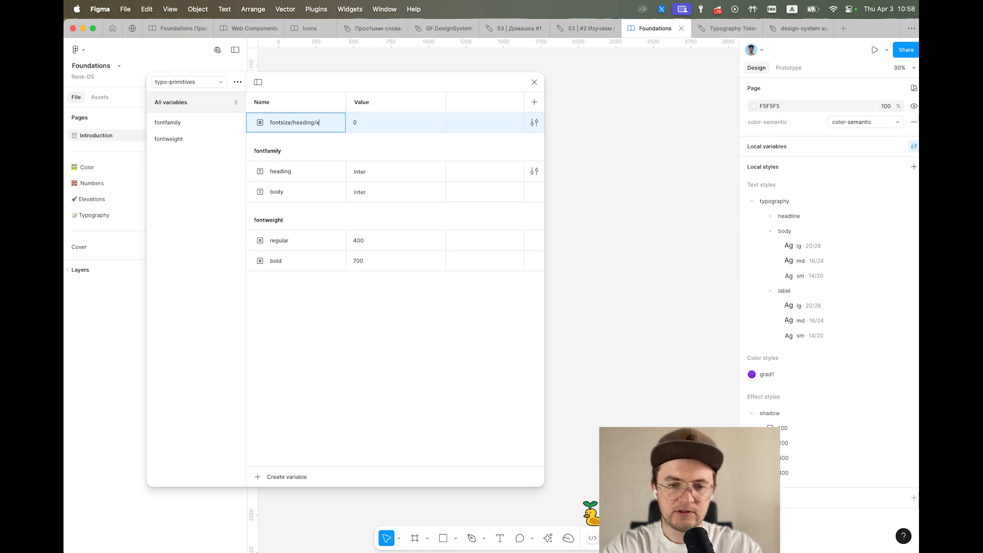
pyautogui.press('Return')
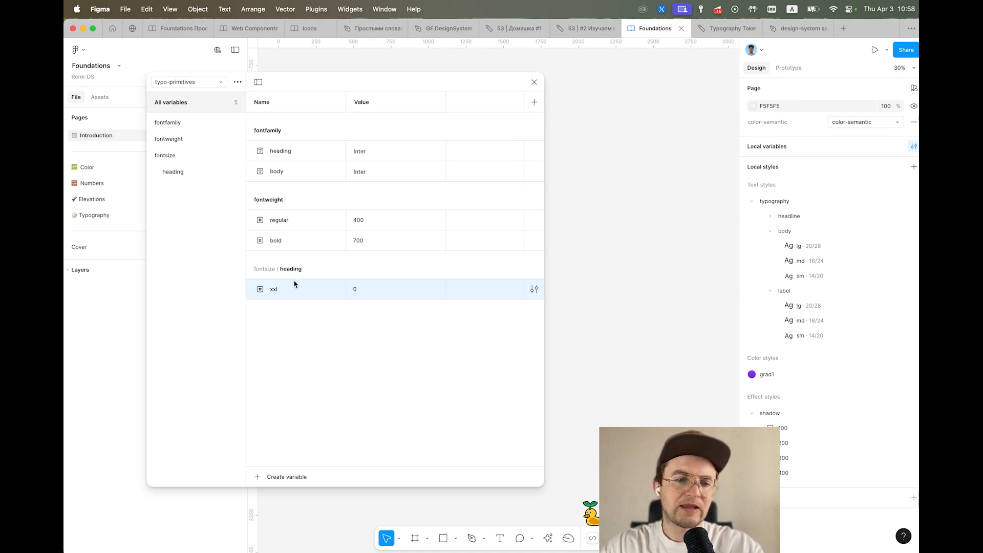
# Step: Create a number variable named lineheight/heading/xxl in the typo-primitives collection
pyautogui.click(283, 477)
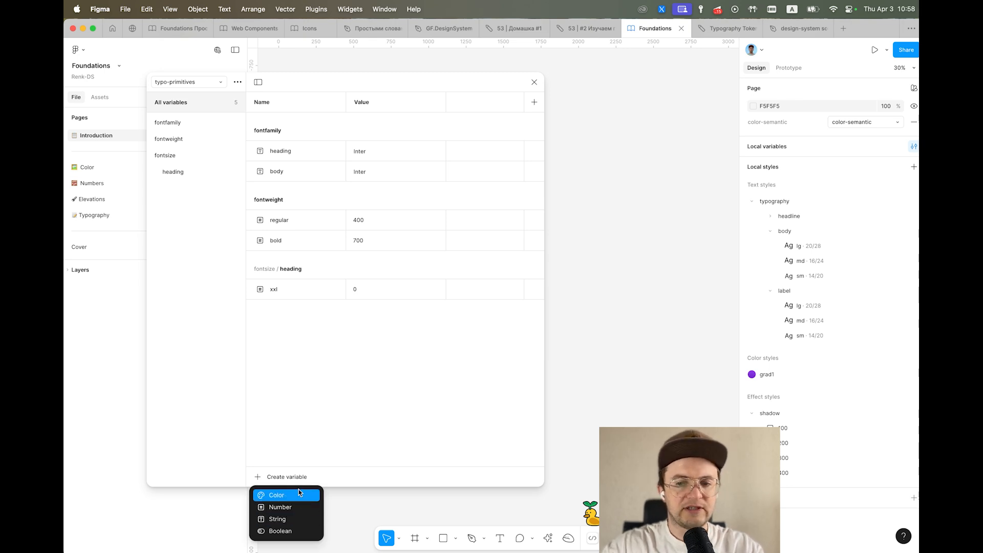
pyautogui.click(285, 507)
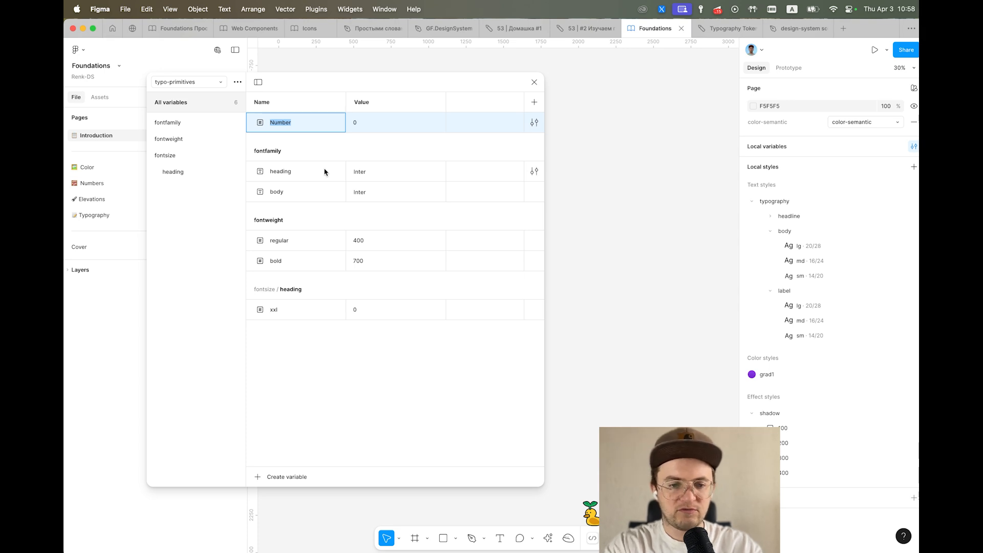
pyautogui.write('f')
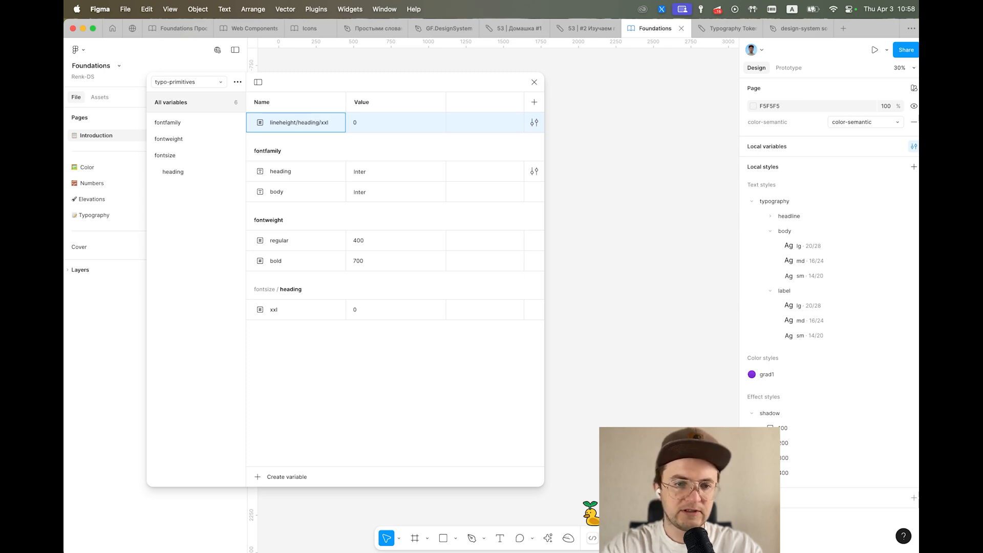
pyautogui.press('Return')
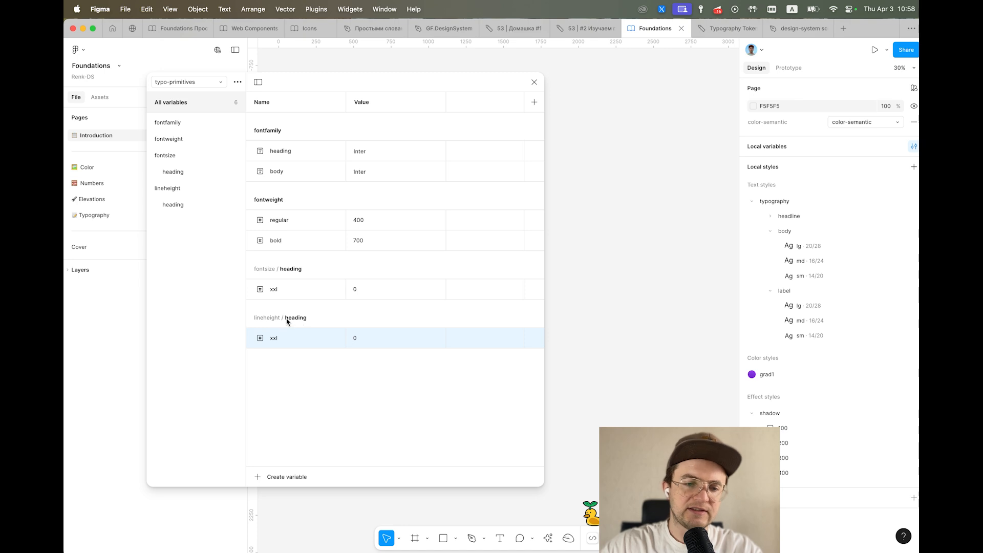
# Step: Expand the headline text styles for reference and set both the fontsize and lineheight heading xxl variables to 56
pyautogui.click(358, 289)
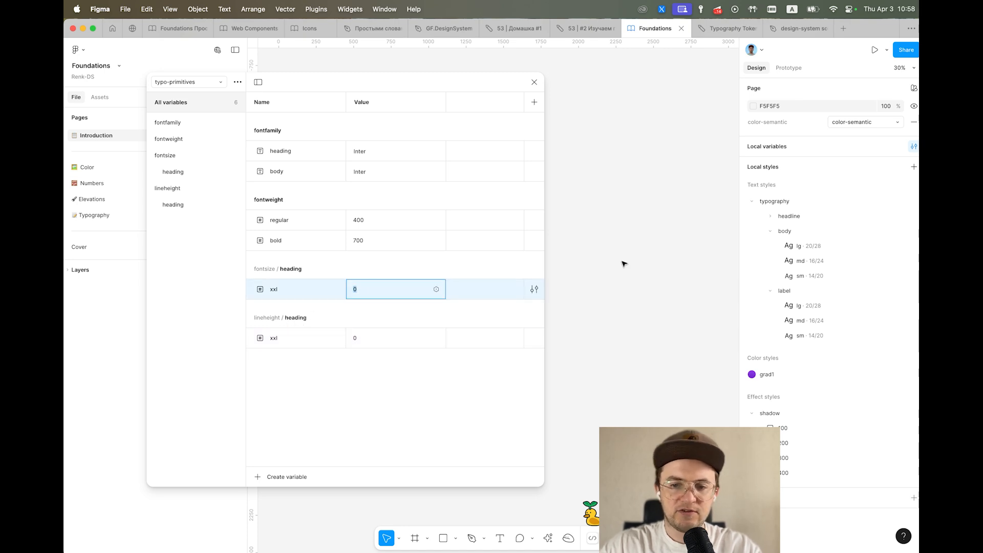
pyautogui.click(770, 216)
pyautogui.click(362, 289)
pyautogui.write('56')
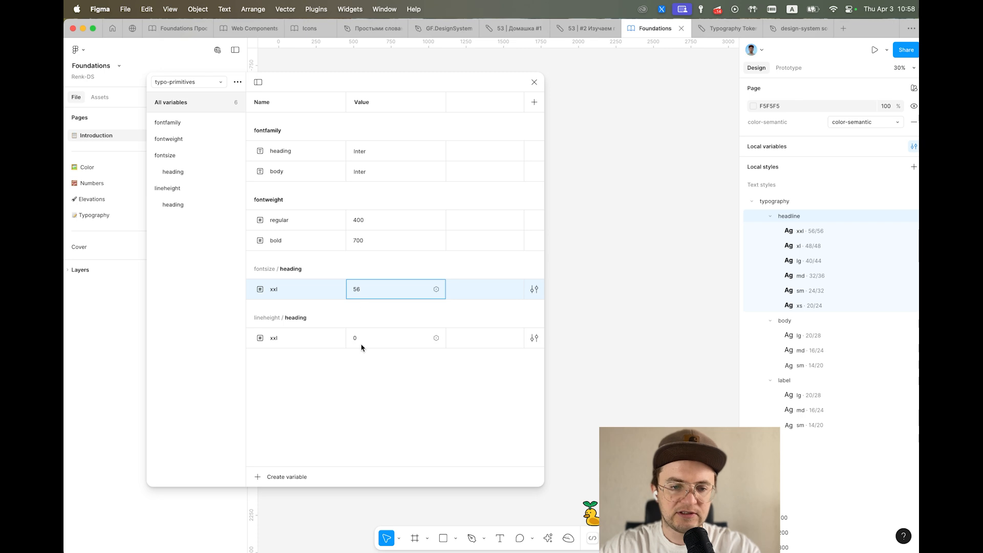
pyautogui.click(363, 336)
pyautogui.click(328, 428)
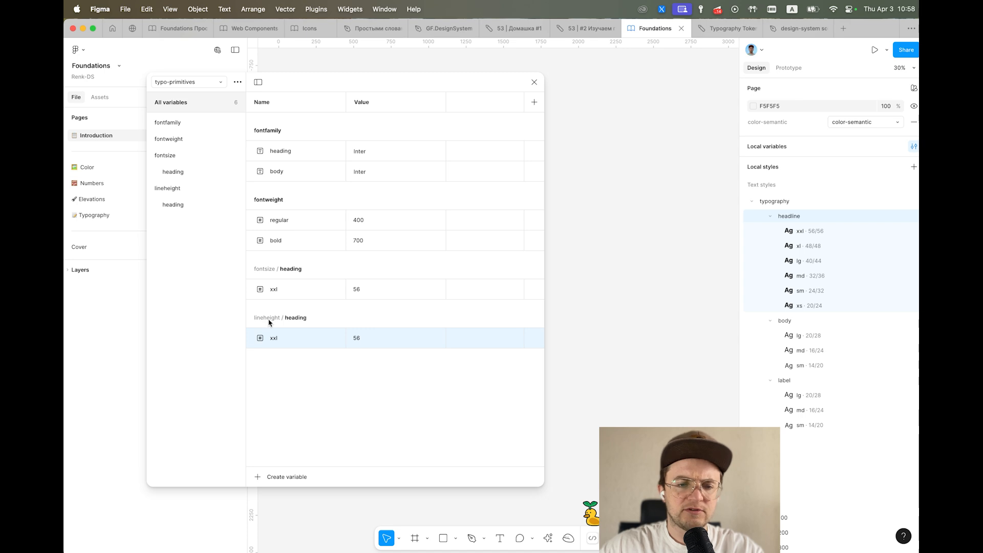
pyautogui.click(276, 288)
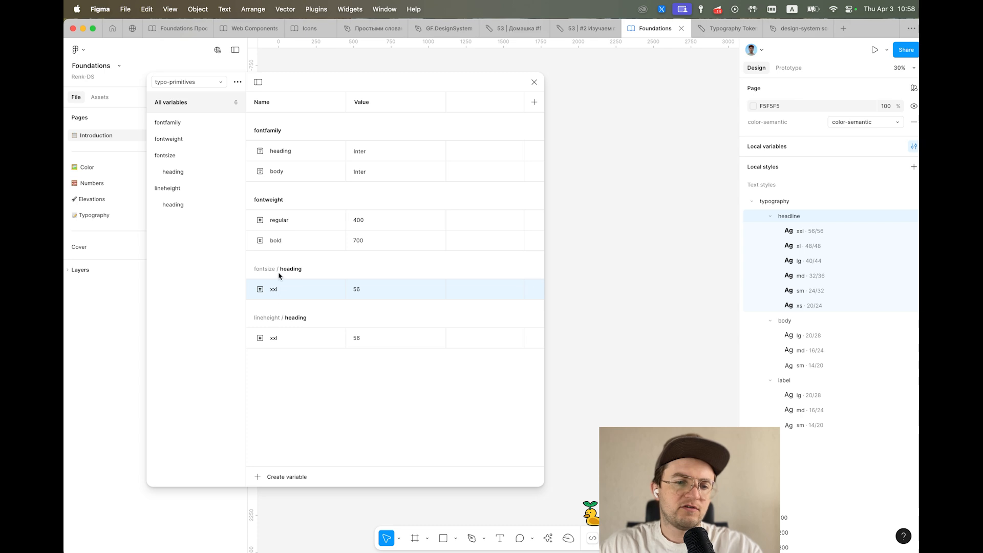
pyautogui.click(290, 337)
pyautogui.click(290, 337)
pyautogui.click(285, 294)
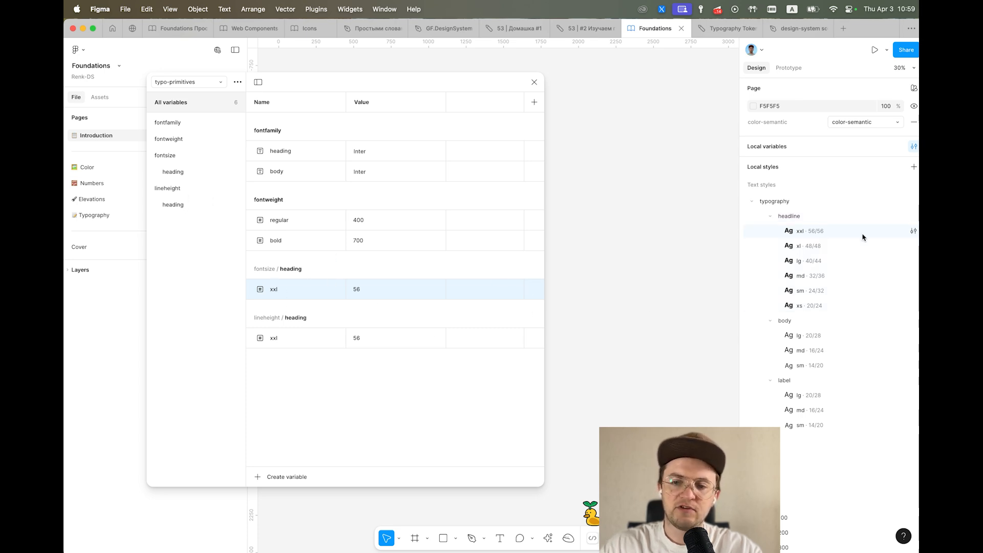
# Step: Link the font family of the headline xxl text style to the fontfamily/headline variable from typography-primitives
pyautogui.click(914, 231)
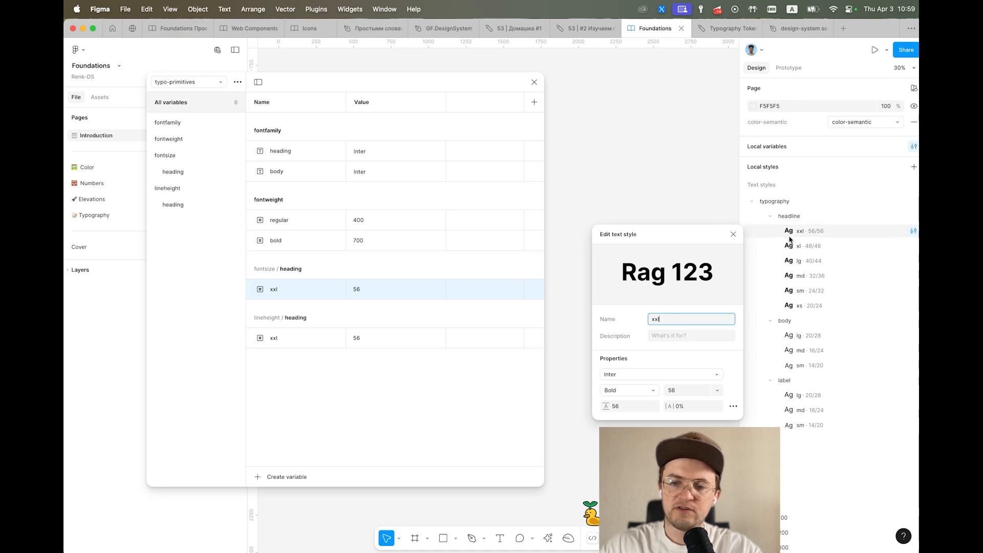
pyautogui.moveTo(682, 321); pyautogui.dragTo(631, 320)
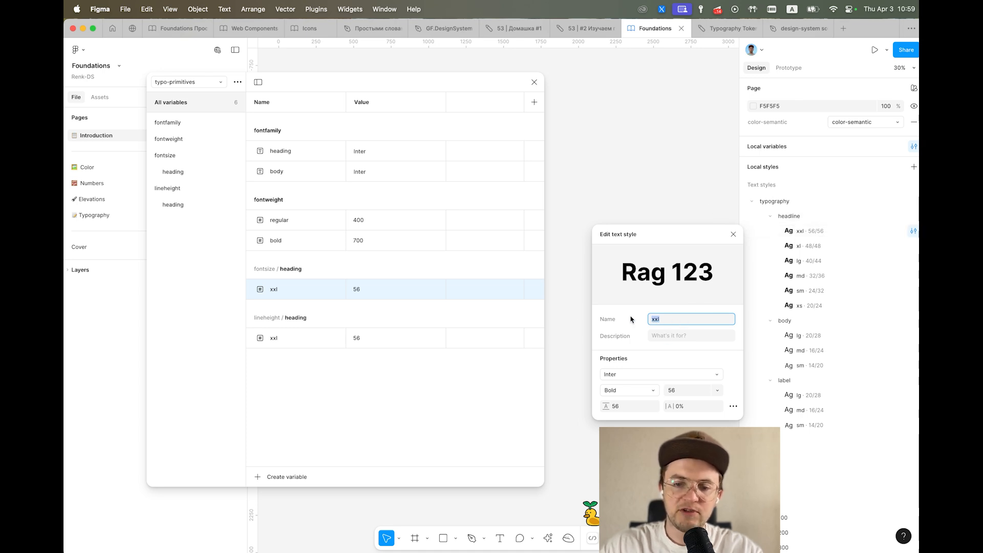
pyautogui.click(644, 374)
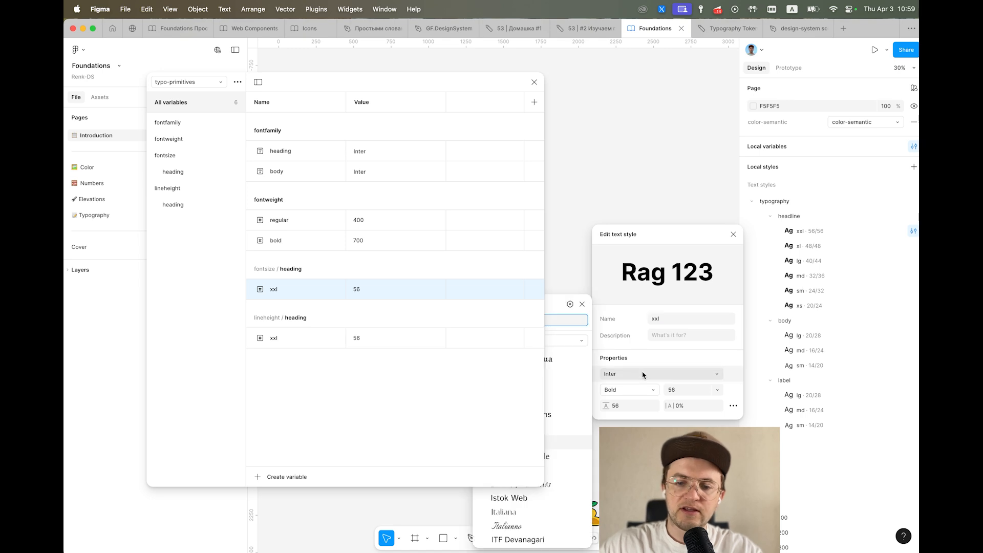
pyautogui.click(534, 82)
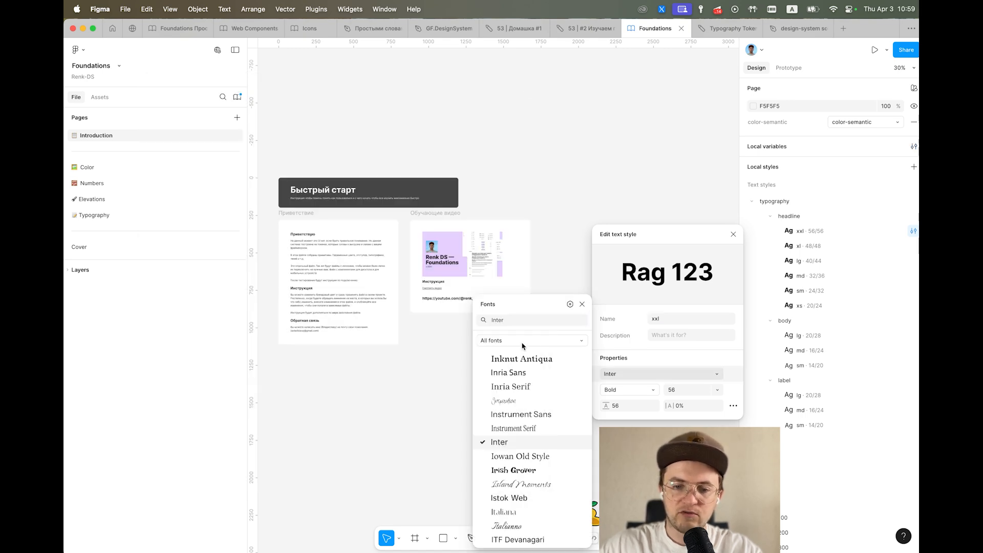
pyautogui.scroll(-6, 527, 368)
pyautogui.click(571, 304)
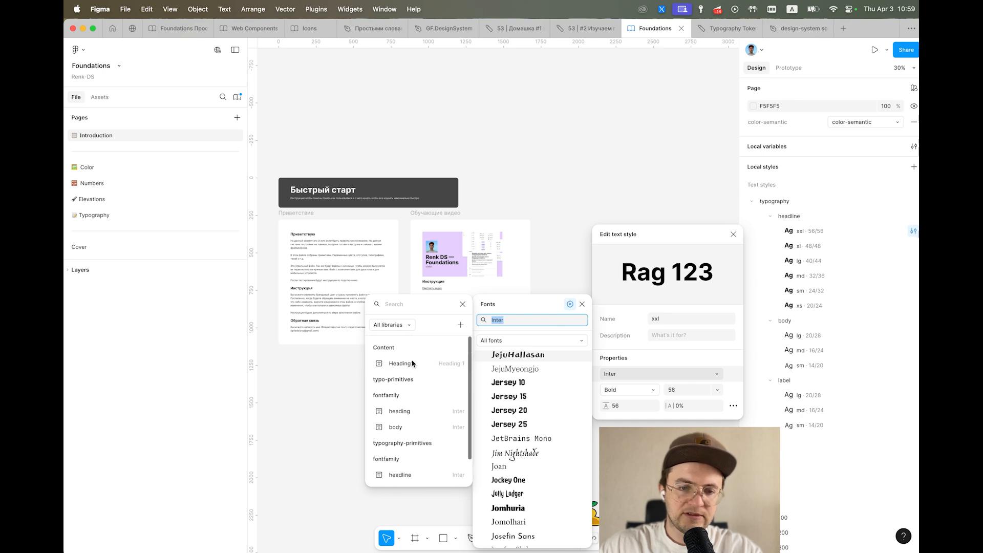
pyautogui.scroll(-2, 400, 397)
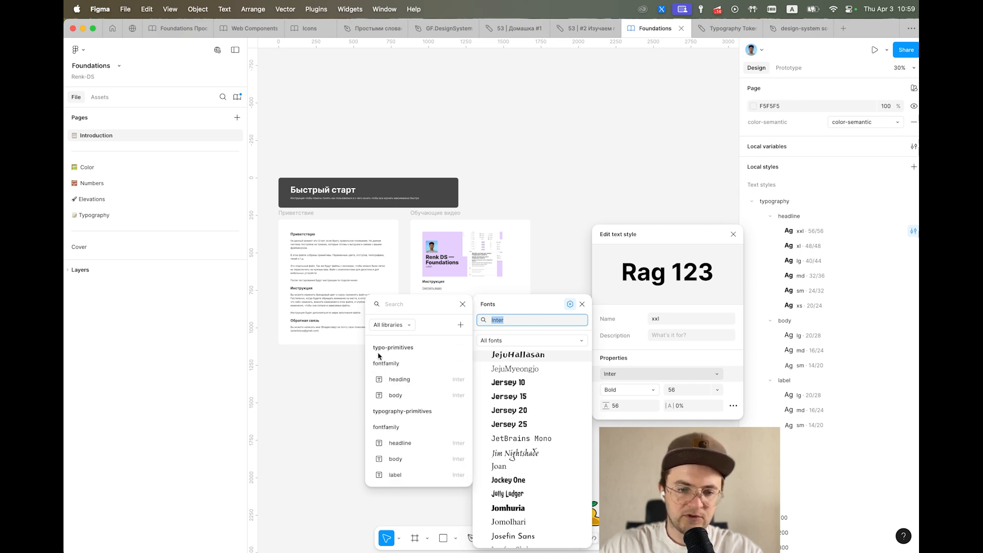
pyautogui.moveTo(399, 364); pyautogui.dragTo(378, 365)
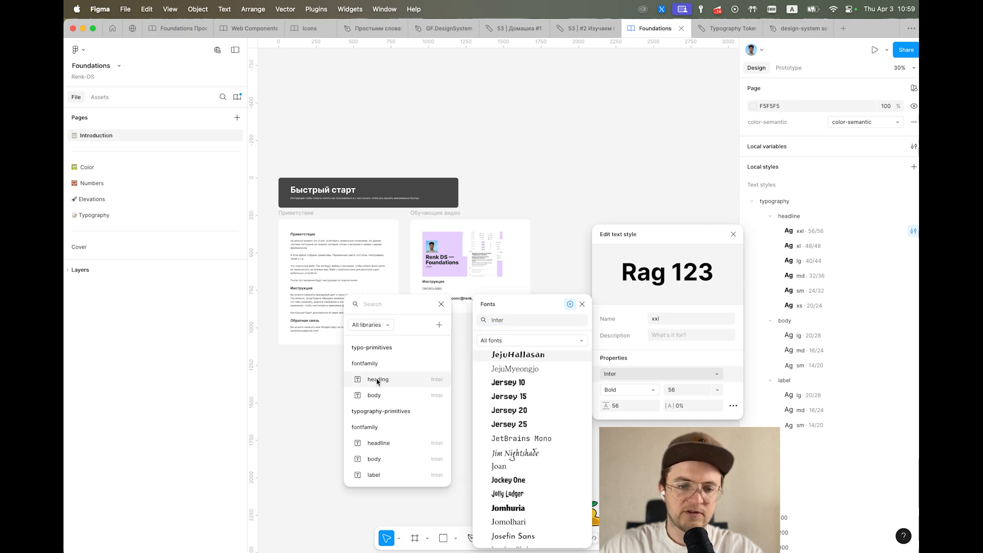
pyautogui.click(378, 443)
# Step: Link the font weight of the headline xxl text style to the fontweight/bold variable from typography-primitives
pyautogui.click(657, 389)
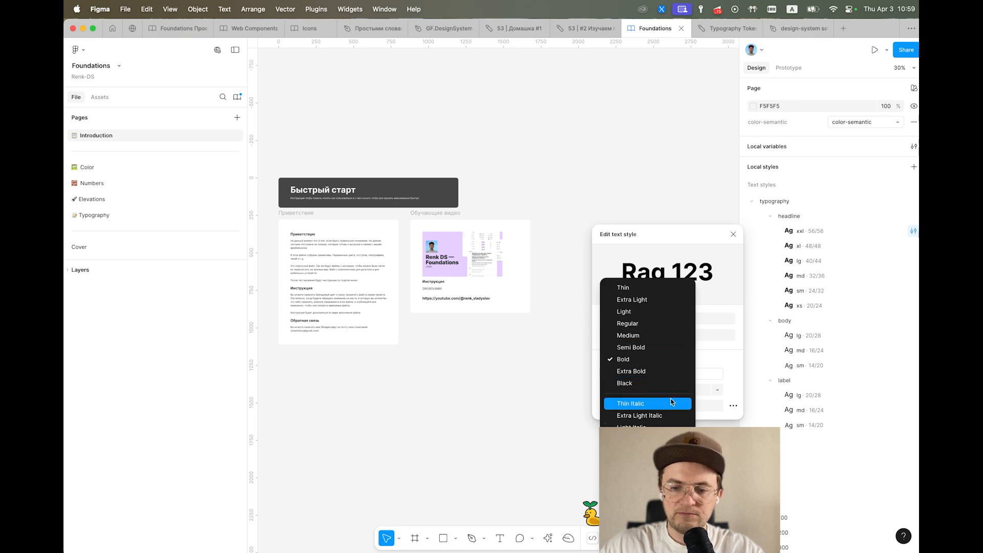
pyautogui.click(707, 360)
pyautogui.click(647, 391)
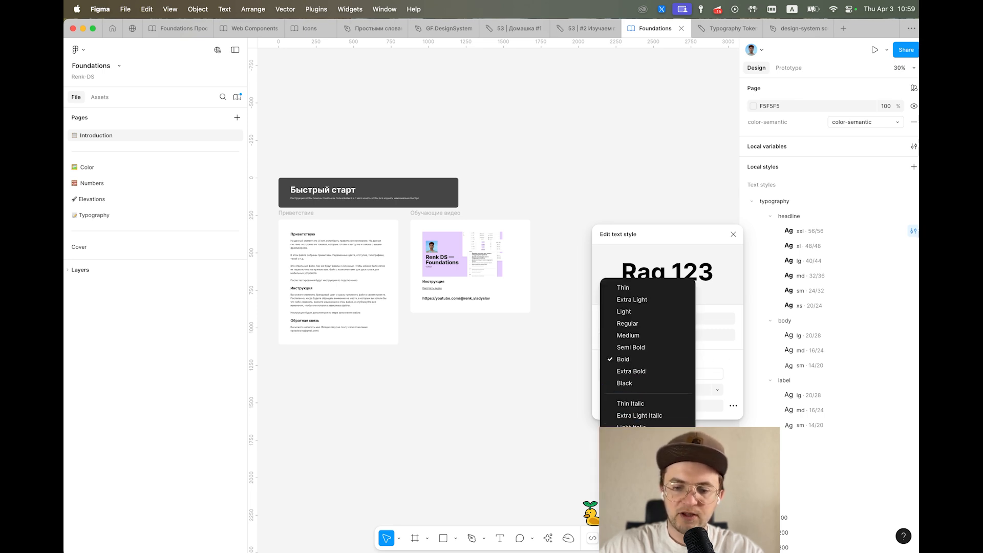
pyautogui.click(635, 520)
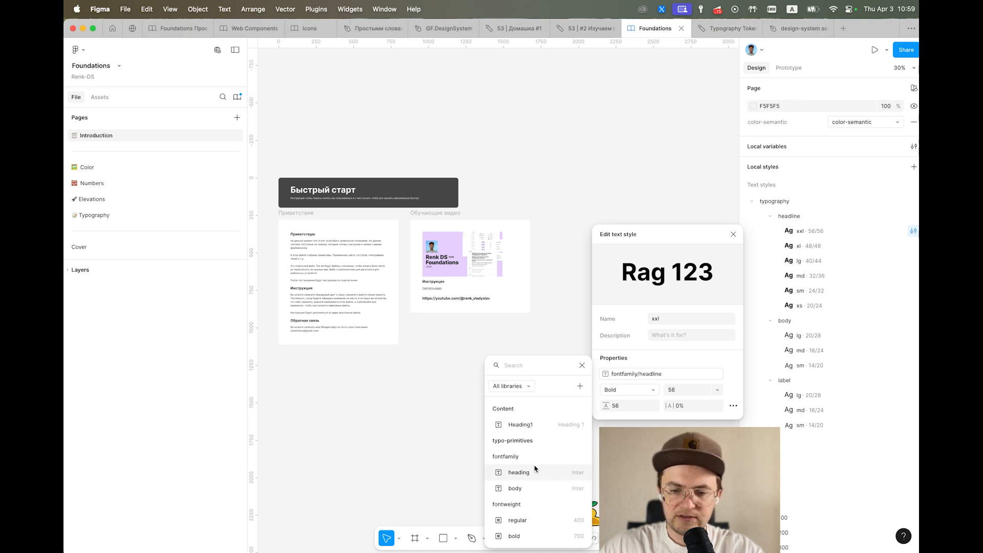
pyautogui.scroll(-3, 530, 476)
pyautogui.scroll(2, 531, 444)
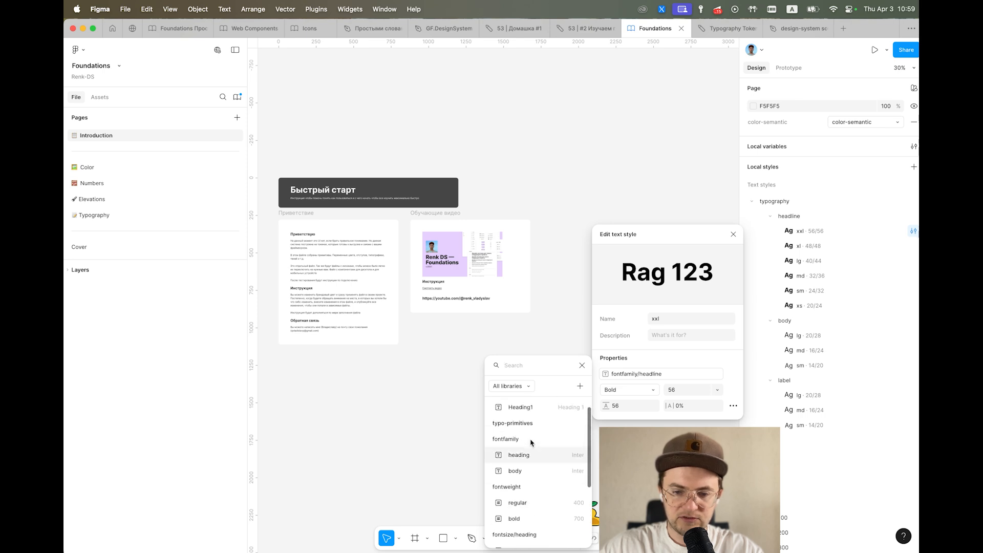
pyautogui.scroll(-4, 533, 456)
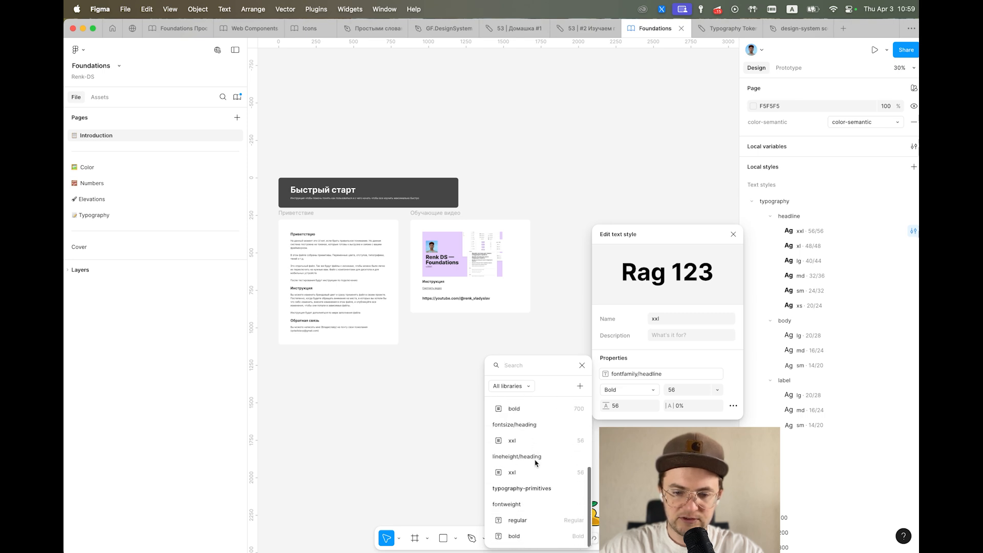
pyautogui.click(531, 535)
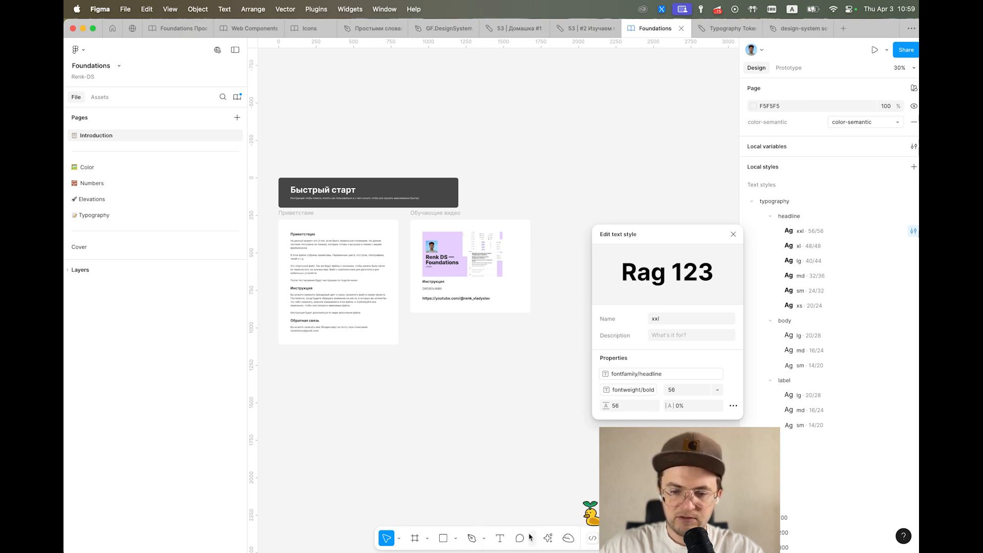
# Step: Link the font size of the headline xxl text style to the fontsize/headline/xxl variable from typography-primitives
pyautogui.click(718, 390)
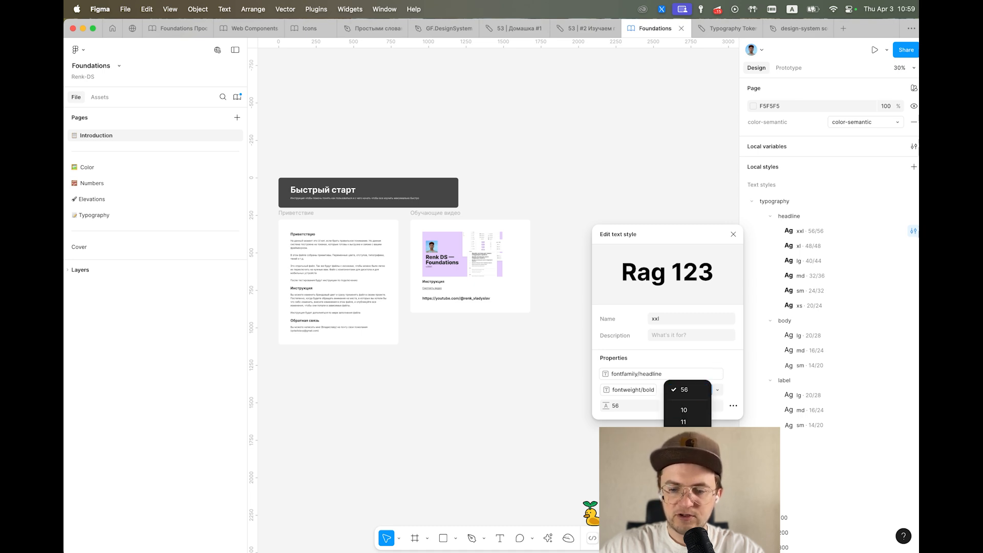
pyautogui.click(687, 541)
pyautogui.scroll(-4, 527, 417)
pyautogui.scroll(2, 531, 420)
pyautogui.scroll(-1, 530, 425)
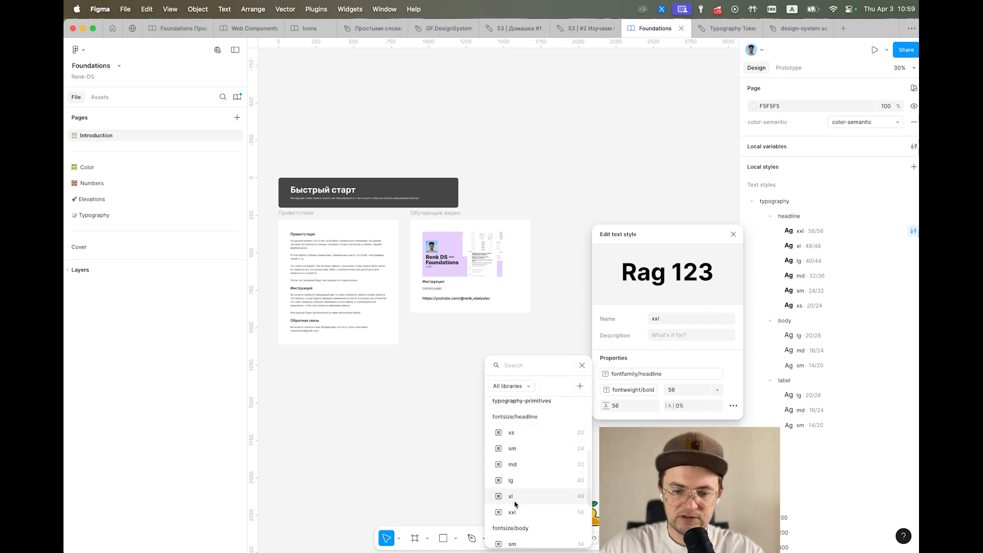
pyautogui.click(537, 517)
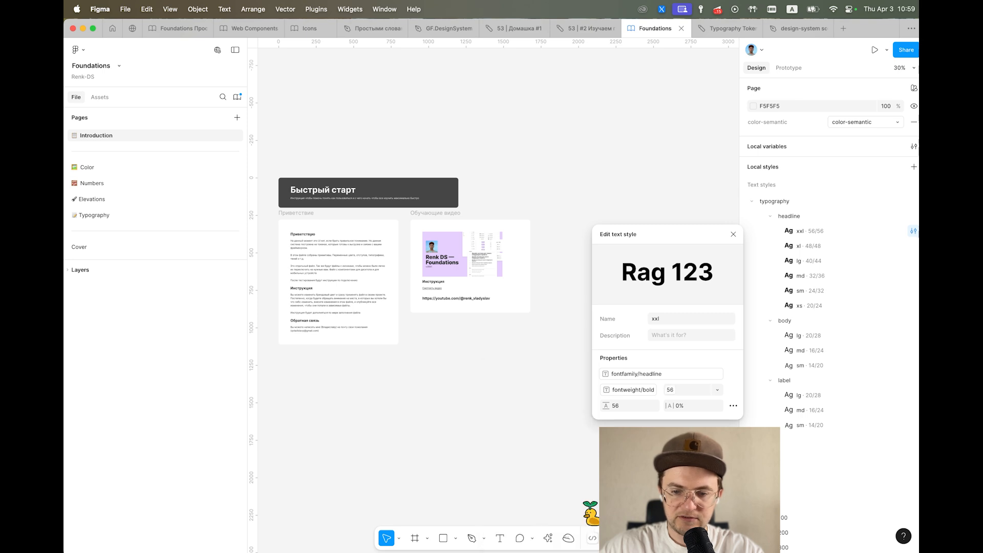
# Step: Link the line height of the headline xxl text style to the lineheight/headline/xxl variable and close the style editor
pyautogui.click(653, 406)
pyautogui.scroll(-6, 547, 460)
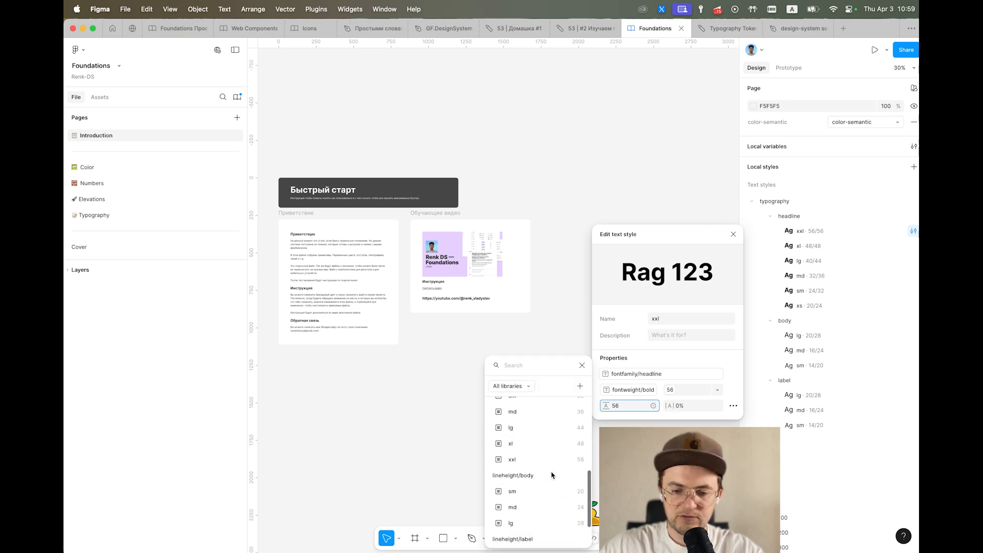
pyautogui.scroll(3, 552, 473)
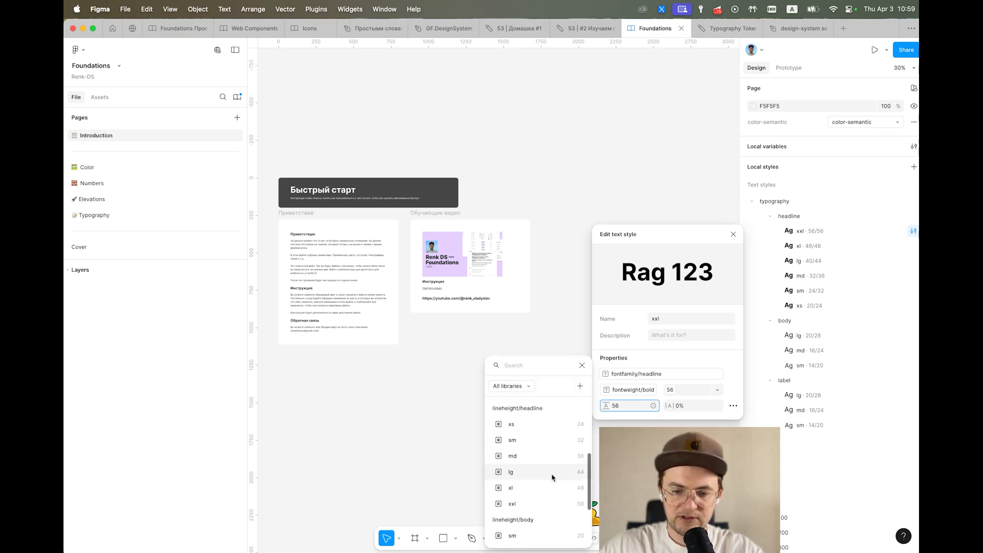
pyautogui.click(521, 503)
pyautogui.click(549, 246)
pyautogui.scroll(2, 595, 244)
pyautogui.hscroll(2, 595, 244)
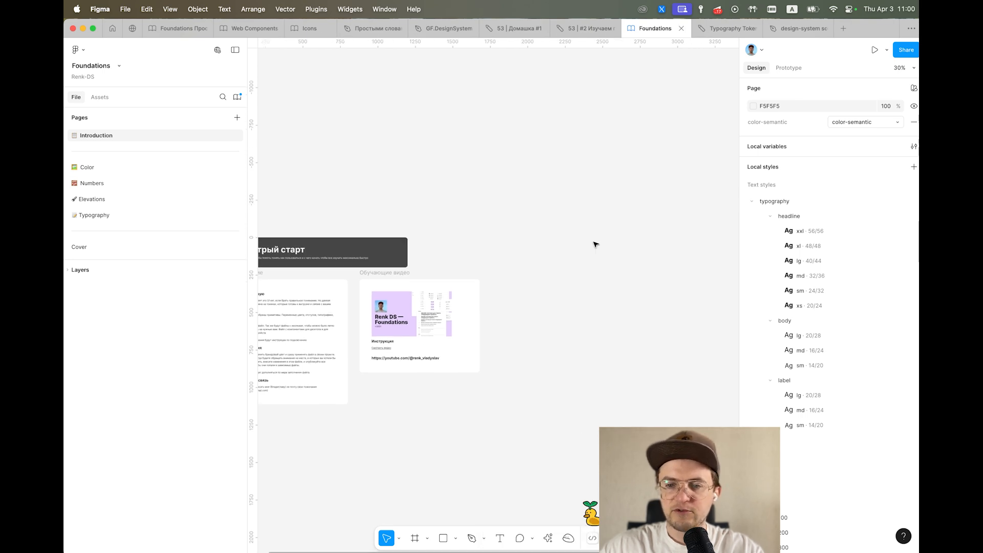
# Step: Restrict the scope of the heading and body fontfamily variables in typo-primitives to Font family only
pyautogui.click(783, 148)
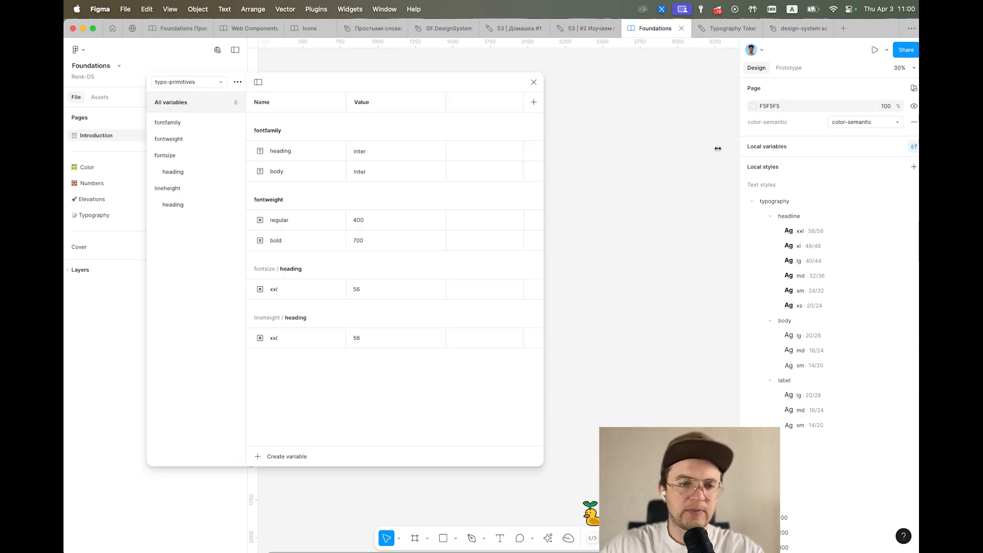
pyautogui.click(198, 82)
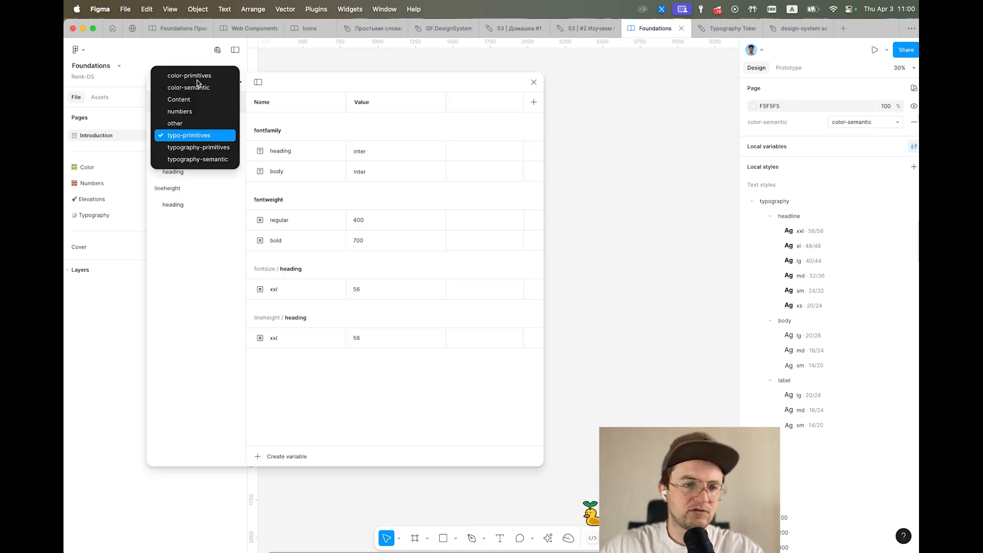
pyautogui.click(187, 136)
pyautogui.click(177, 124)
pyautogui.click(302, 129)
pyautogui.keyDown('shift'); pyautogui.click(295, 148); pyautogui.keyUp('shift')
pyautogui.rightClick(290, 138)
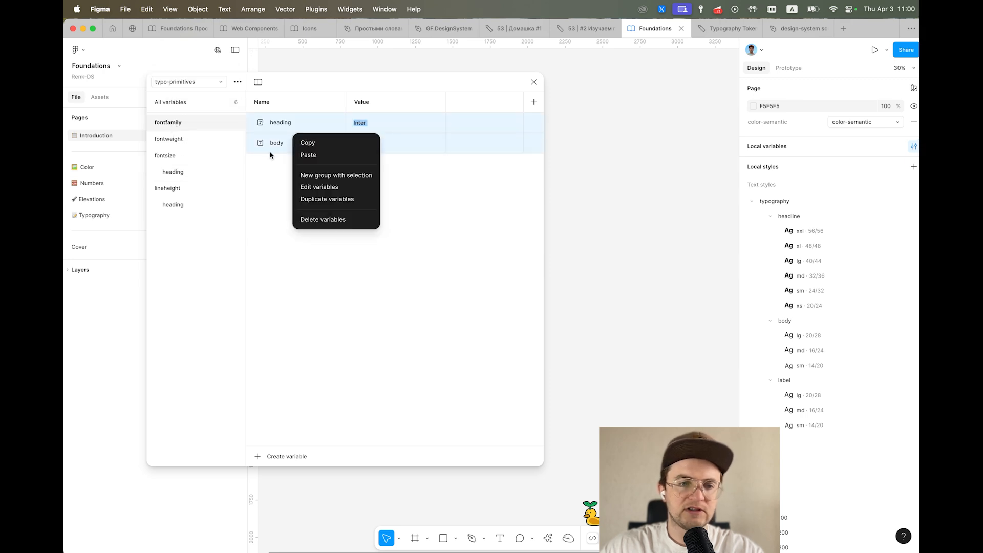
pyautogui.click(329, 186)
pyautogui.click(348, 201)
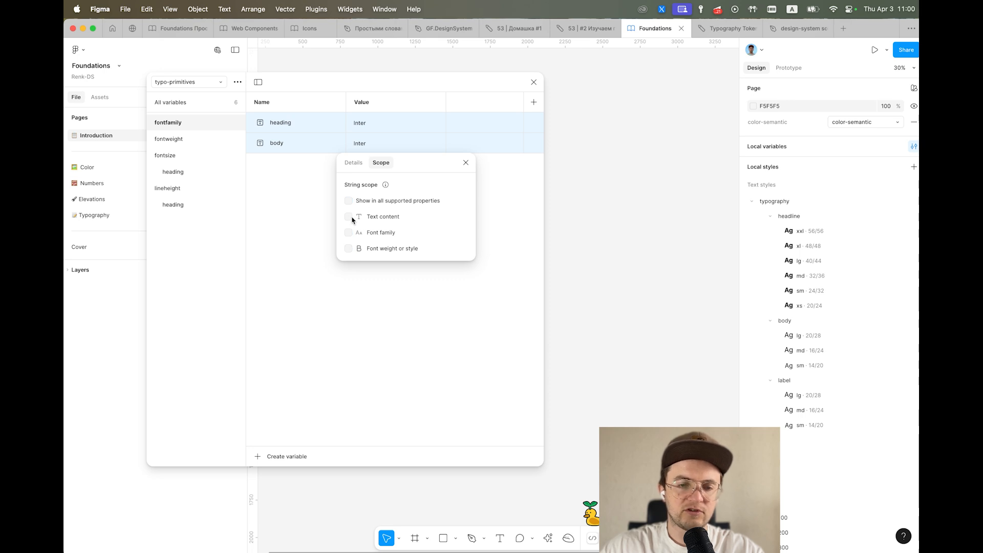
pyautogui.click(349, 233)
pyautogui.click(465, 162)
# Step: Restrict the scope of the regular and bold fontweight variables to Font weight only
pyautogui.click(182, 139)
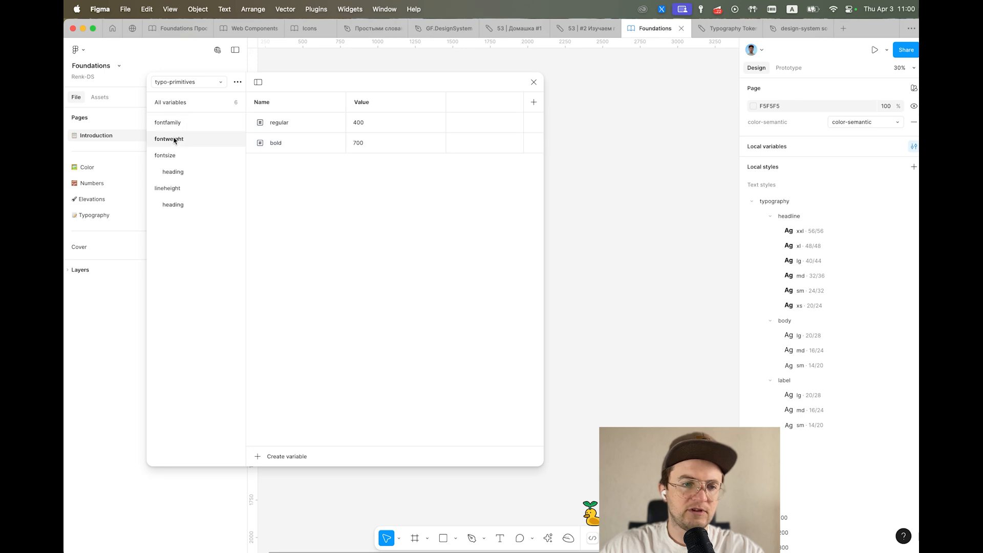
pyautogui.click(282, 132)
pyautogui.keyDown('shift'); pyautogui.click(283, 145); pyautogui.keyUp('shift')
pyautogui.rightClick(283, 146)
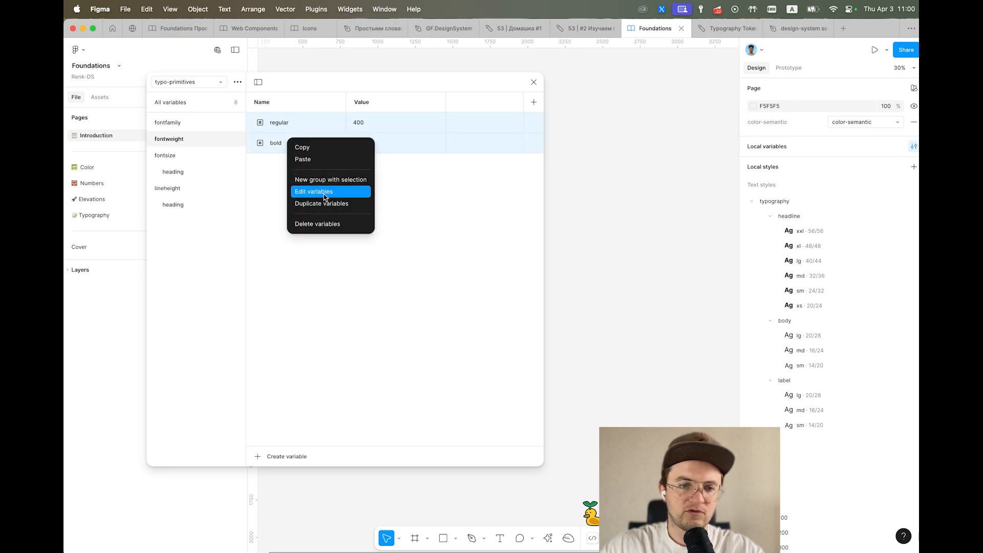
pyautogui.click(324, 195)
pyautogui.click(348, 201)
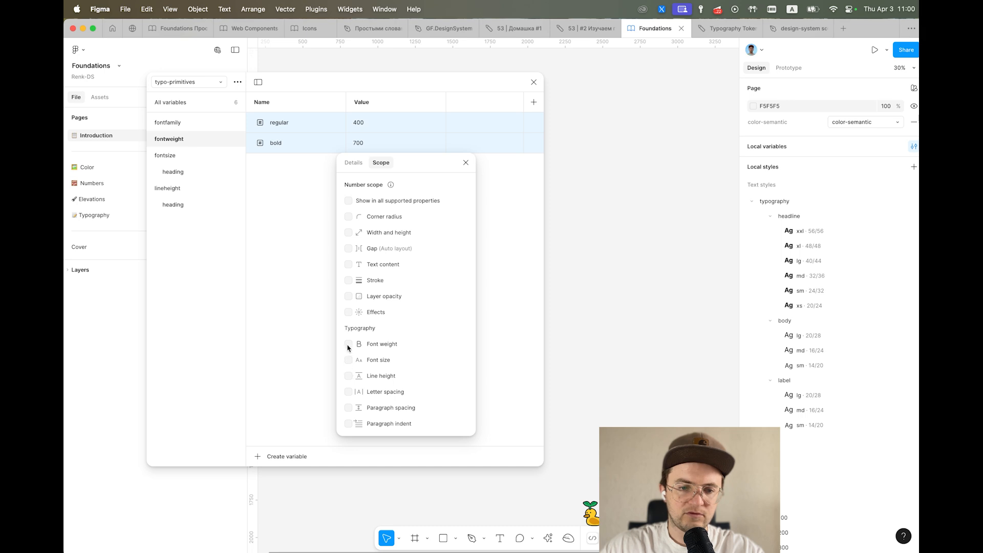
pyautogui.click(465, 163)
# Step: Restrict the scope of the fontsize/heading/xxl variable to Font size only
pyautogui.click(220, 156)
pyautogui.rightClick(302, 153)
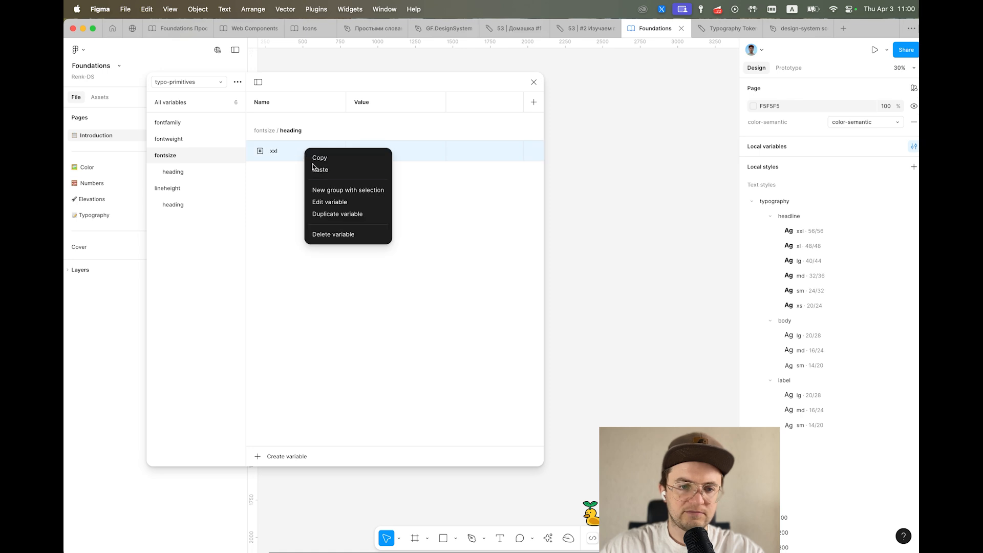
pyautogui.click(333, 200)
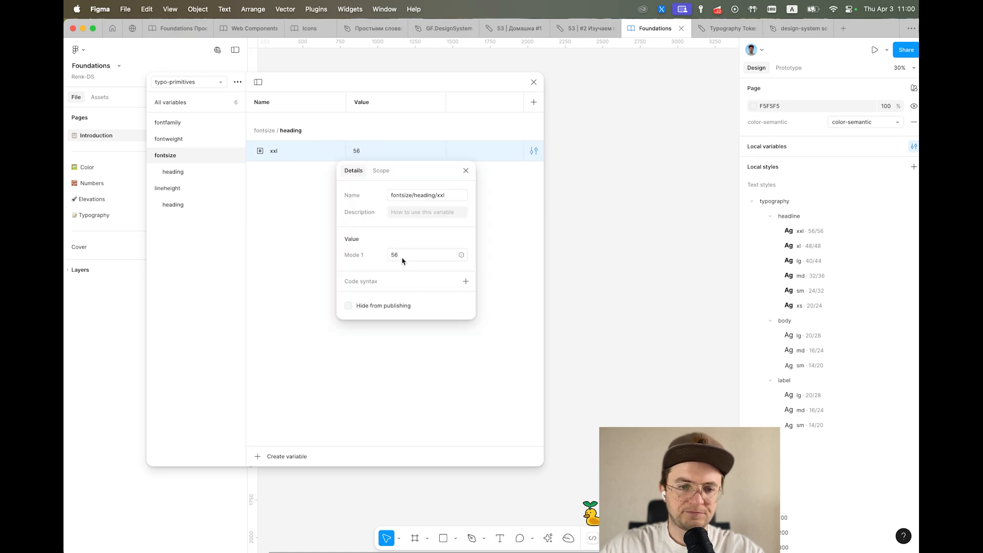
pyautogui.click(381, 170)
pyautogui.click(348, 209)
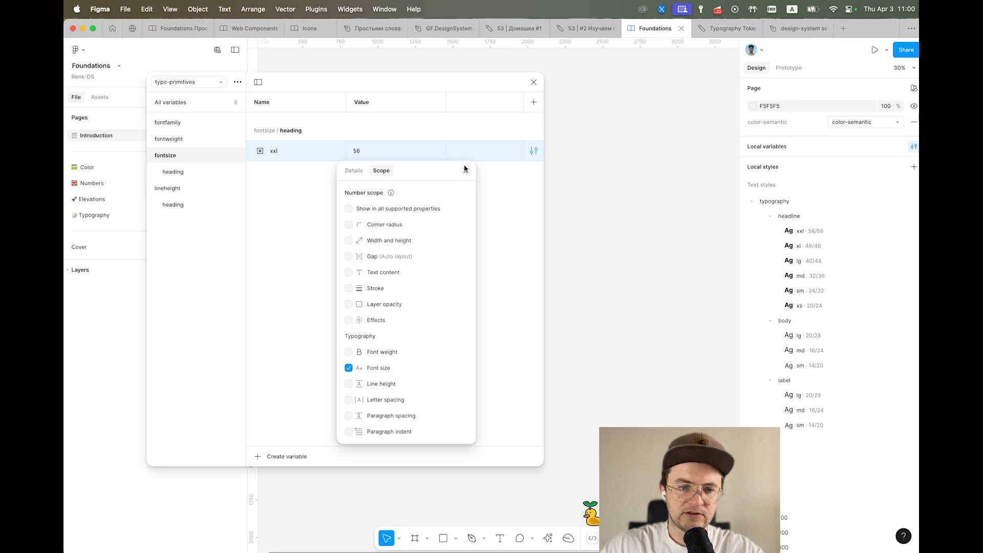
pyautogui.click(465, 169)
# Step: Restrict the scope of the lineheight/heading/xxl variable to Line height only
pyautogui.click(182, 187)
pyautogui.rightClick(298, 151)
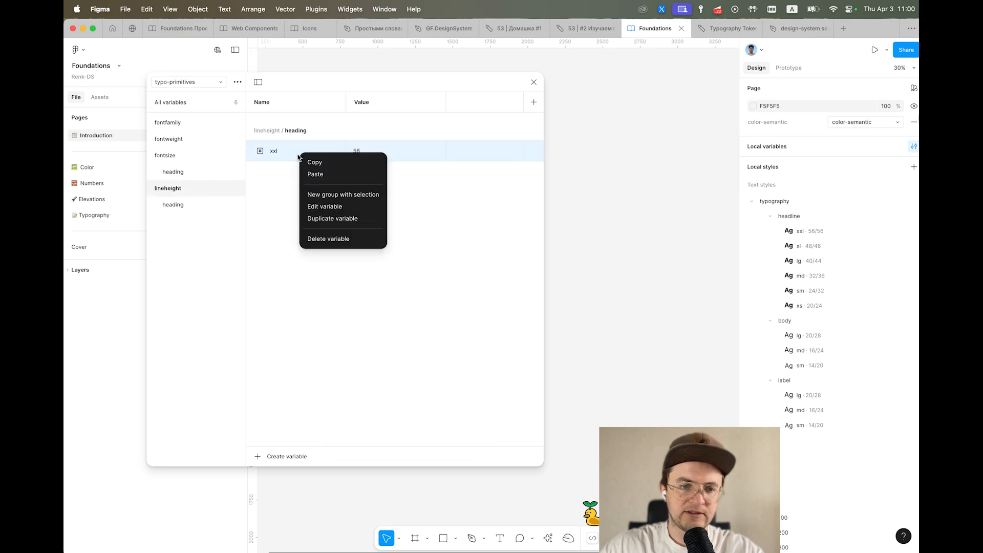
pyautogui.click(344, 207)
pyautogui.click(381, 171)
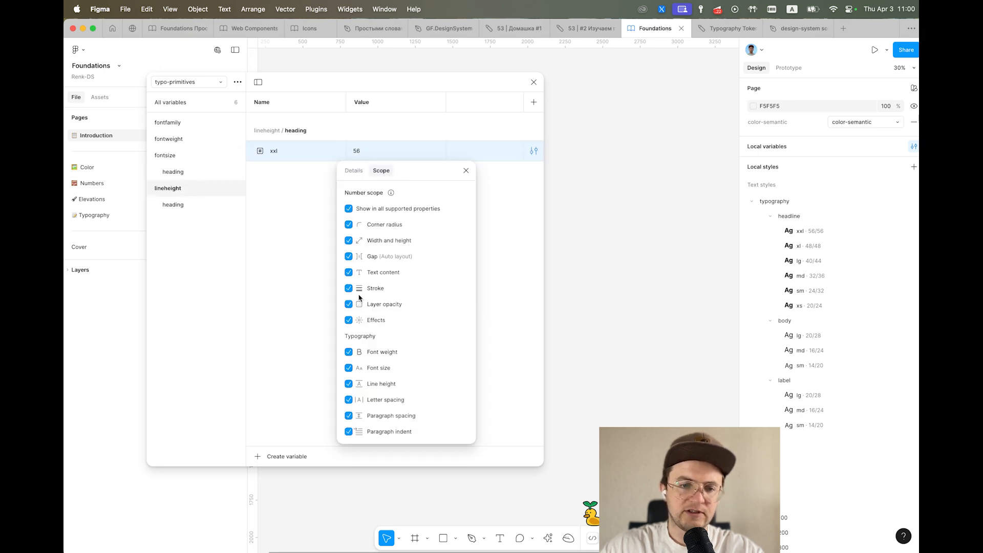
pyautogui.click(349, 209)
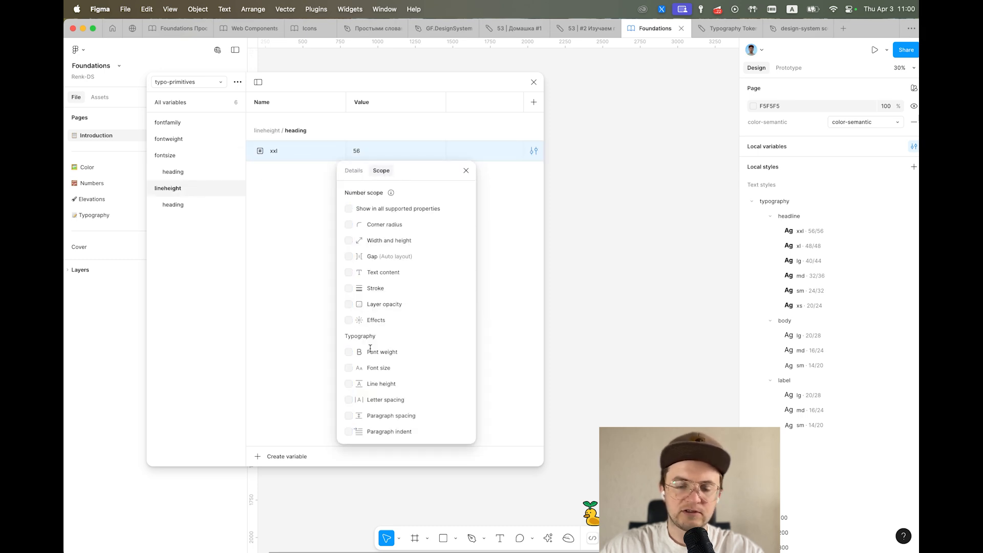
pyautogui.click(348, 384)
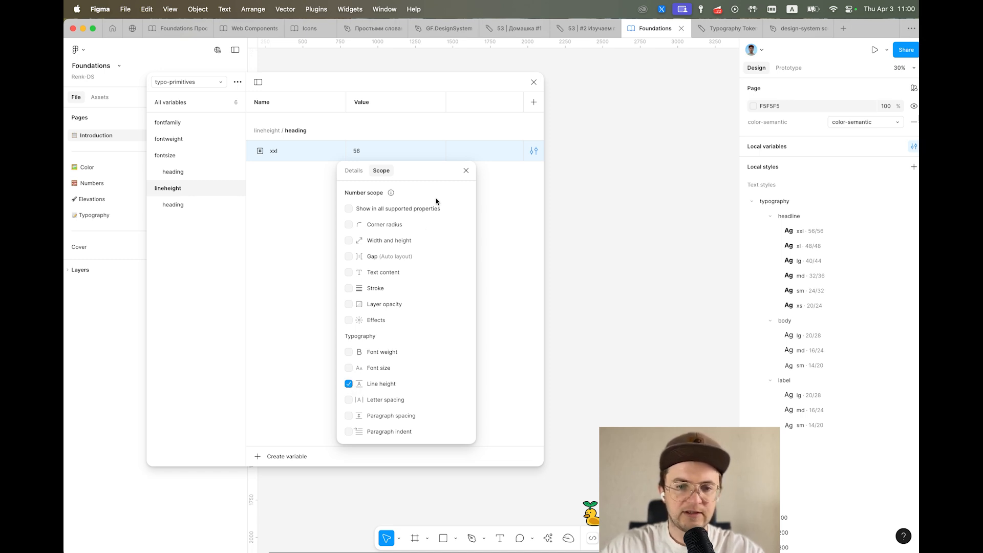
pyautogui.click(465, 171)
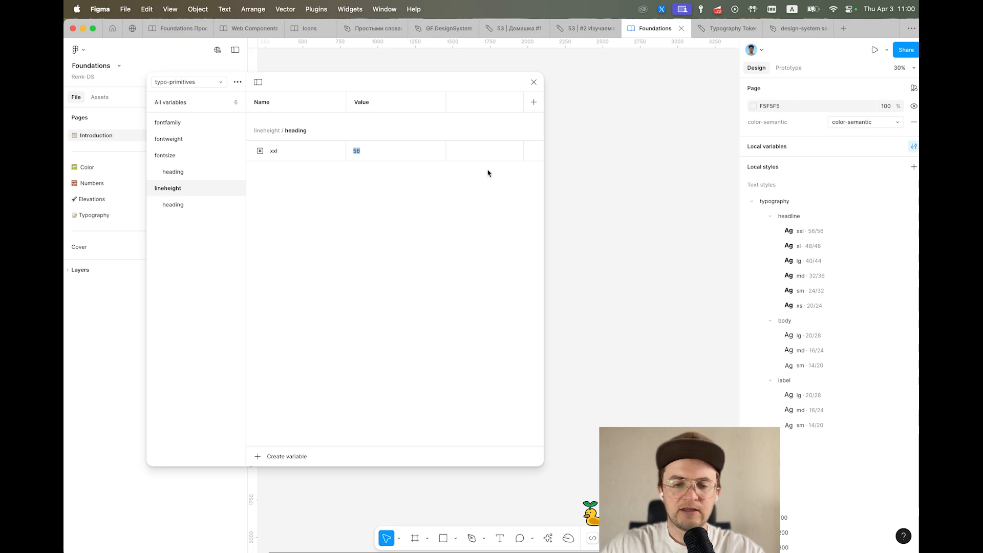
# Step: Check the variables linked in the headline xxl text style and close its editor
pyautogui.click(912, 230)
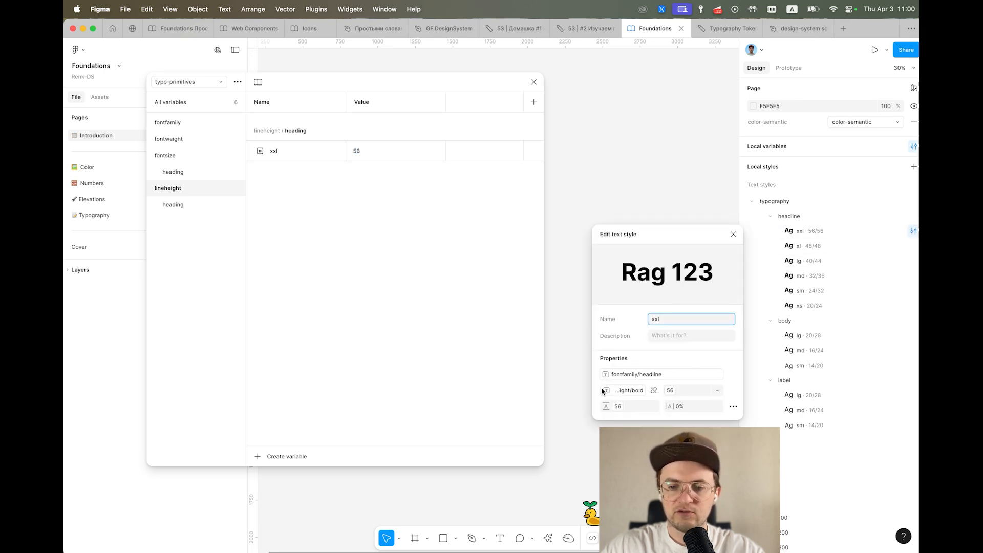
pyautogui.click(735, 232)
pyautogui.click(733, 234)
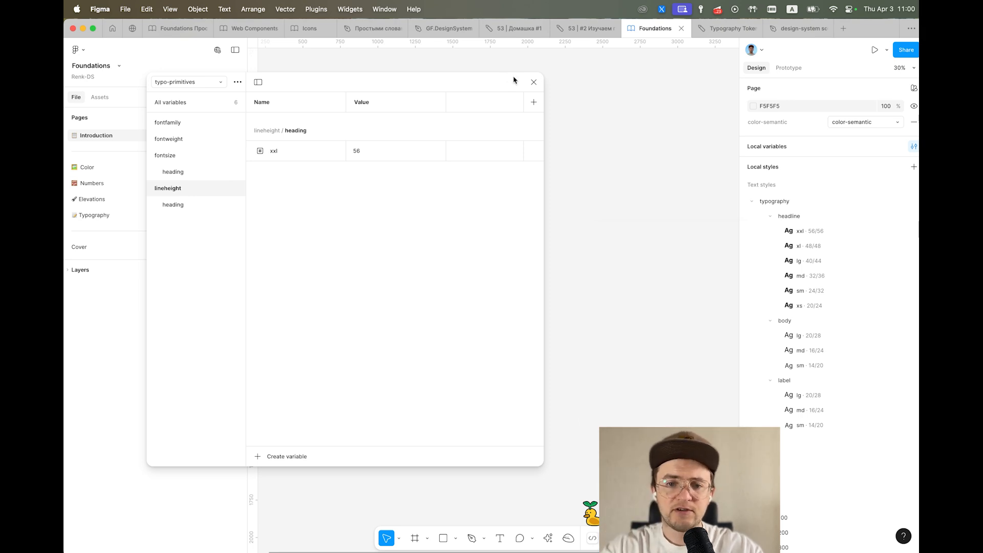
# Step: Close the variables window and add a text layer reading "sdassadas" on the empty canvas beside the existing frames
pyautogui.click(533, 82)
pyautogui.press('t')
pyautogui.click(593, 210)
pyautogui.write('sdassadas')
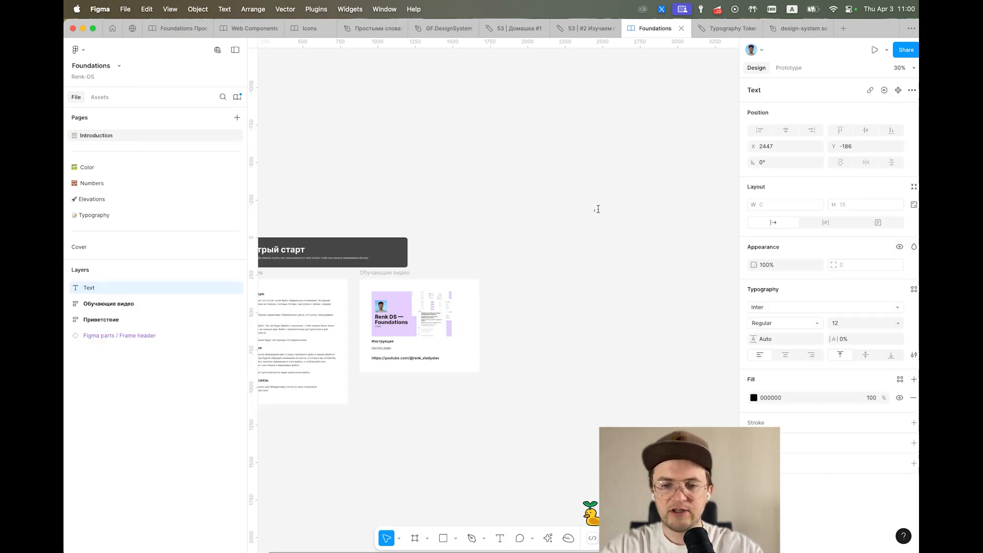
pyautogui.press('Escape')
pyautogui.scroll(5, 610, 214)
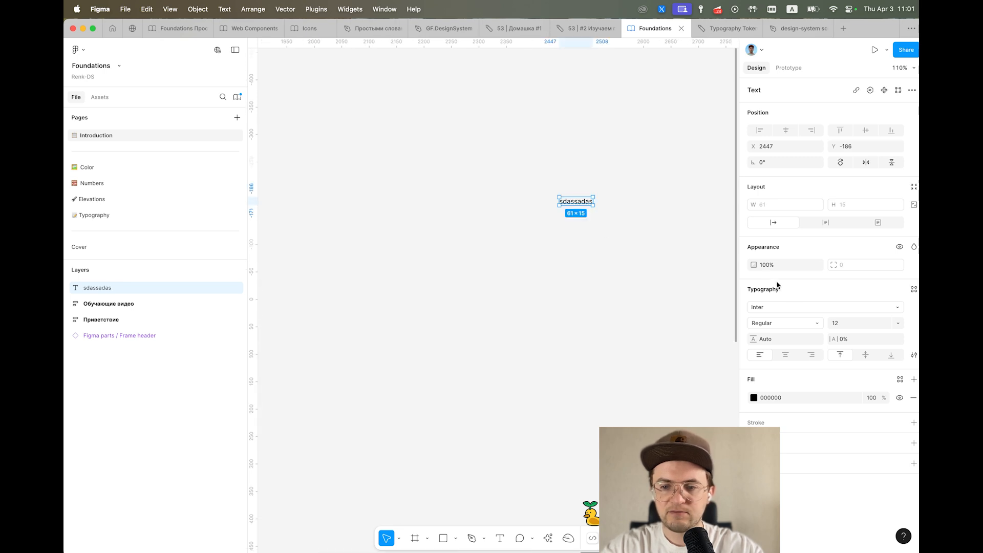
# Step: Apply the headline xxl text style to the "sdassadas" text
pyautogui.click(914, 289)
pyautogui.click(656, 345)
pyautogui.click(570, 290)
pyautogui.hscroll(1, 571, 290)
pyautogui.click(528, 254)
pyautogui.click(526, 313)
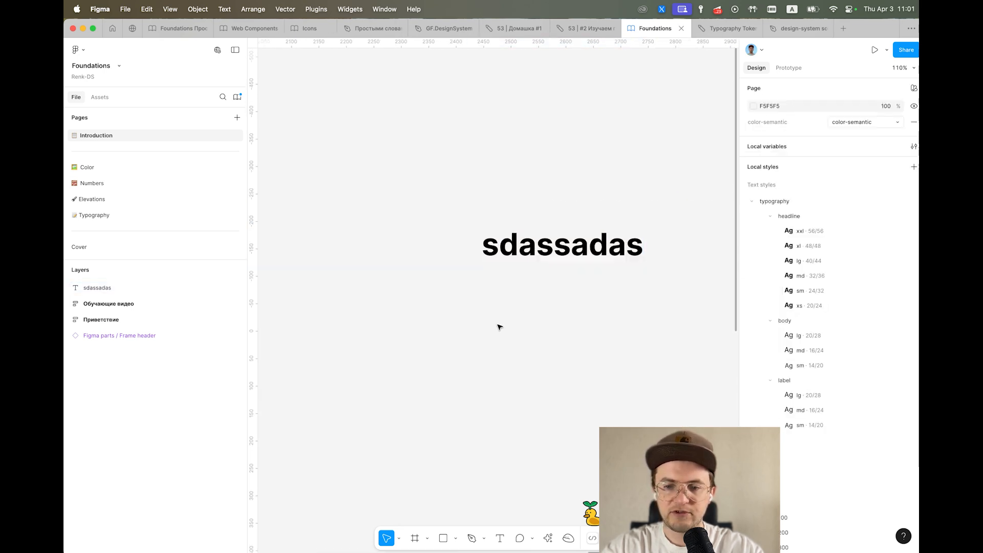
# Step: Show the typo-primitives variables beside the sample text and open the fontfamily heading value for editing
pyautogui.click(811, 147)
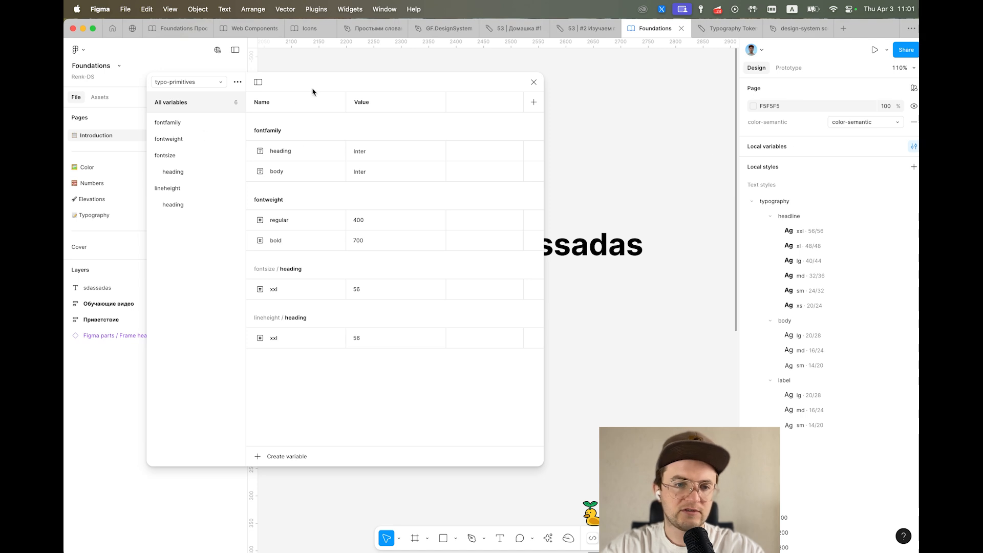
pyautogui.moveTo(313, 91); pyautogui.dragTo(262, 104)
pyautogui.doubleClick(322, 153)
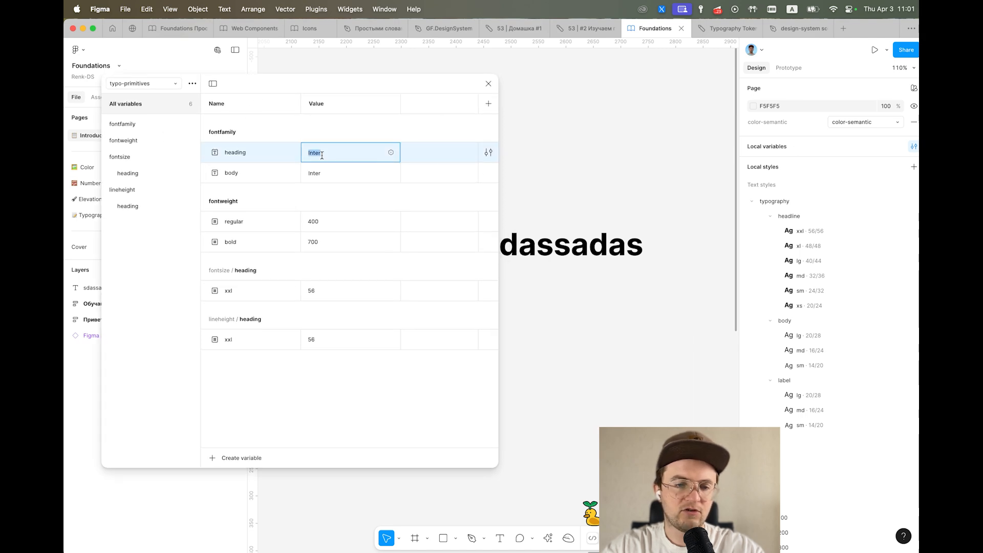
# Step: Add a second text layer reading "dsfdsf" below the first sample text
pyautogui.click(603, 246)
pyautogui.click(630, 313)
pyautogui.press('t')
pyautogui.click(588, 339)
pyautogui.write('dsfdsf')
# Step: Try to detach the text style from the "dsfdsf" text and unlink its font family variable
pyautogui.click(914, 307)
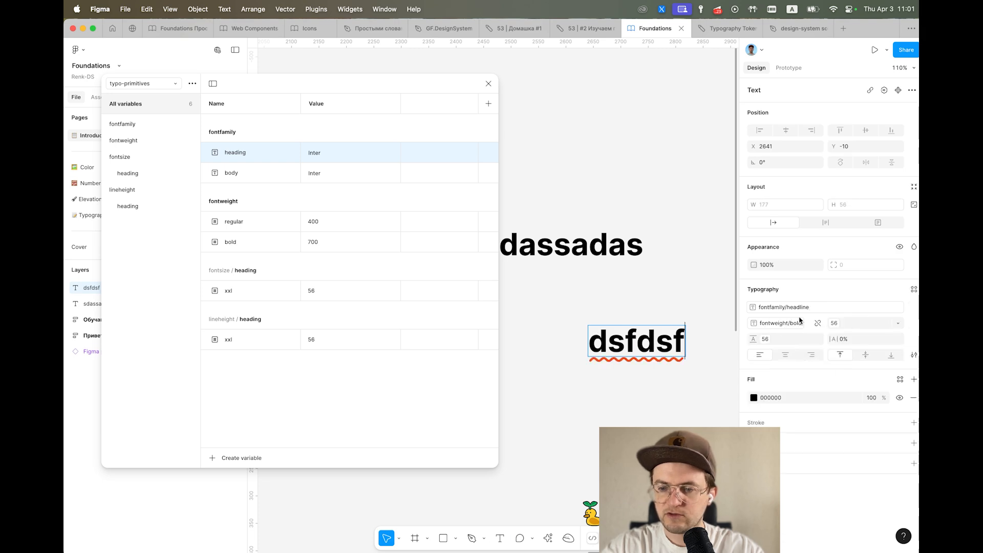
pyautogui.click(800, 311)
pyautogui.click(906, 309)
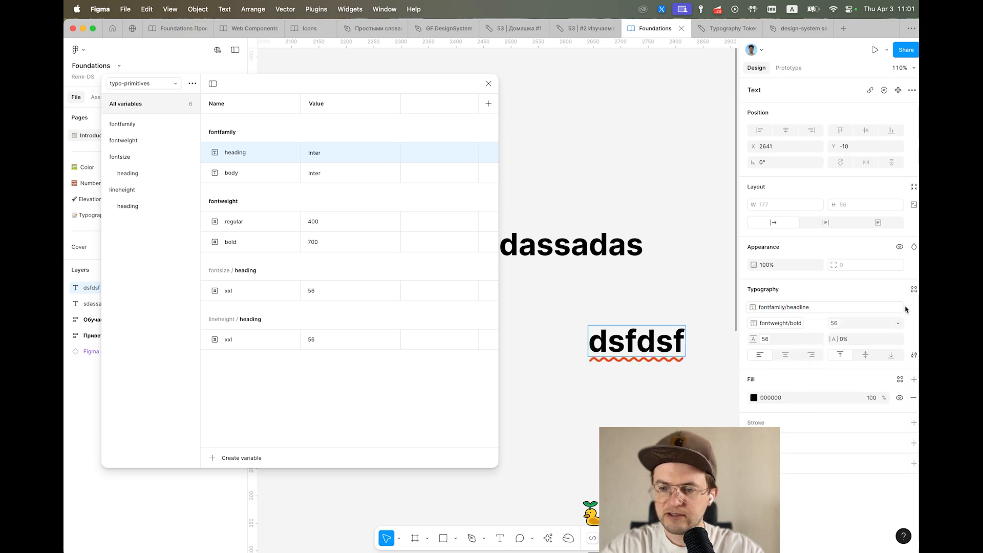
pyautogui.click(914, 307)
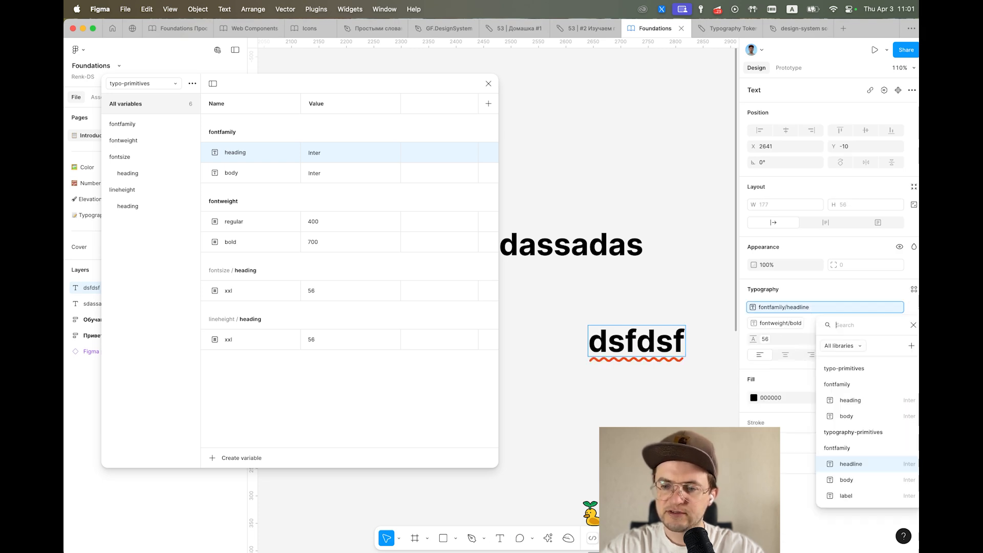
pyautogui.click(915, 308)
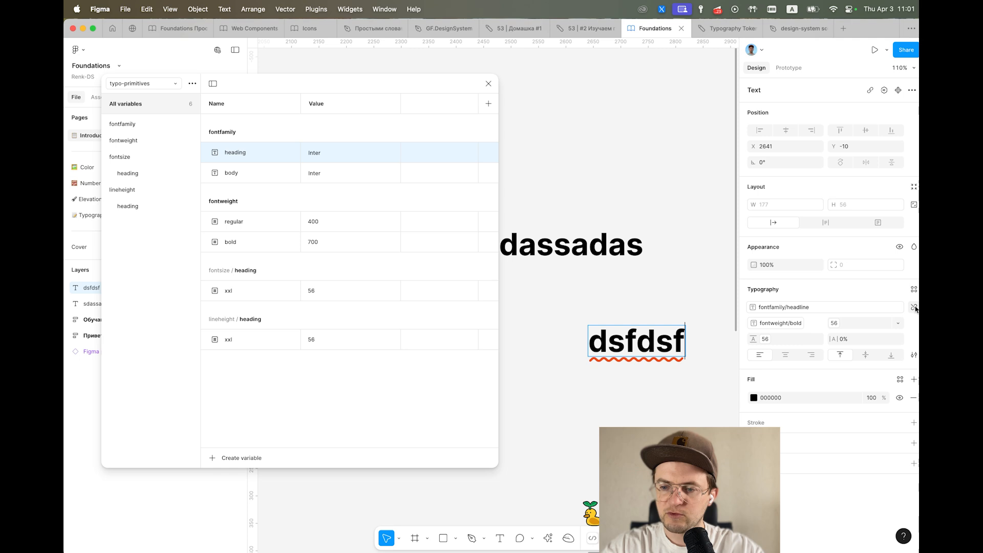
pyautogui.click(877, 310)
pyautogui.click(912, 314)
pyautogui.click(648, 313)
pyautogui.hscroll(4, 648, 313)
pyautogui.click(607, 293)
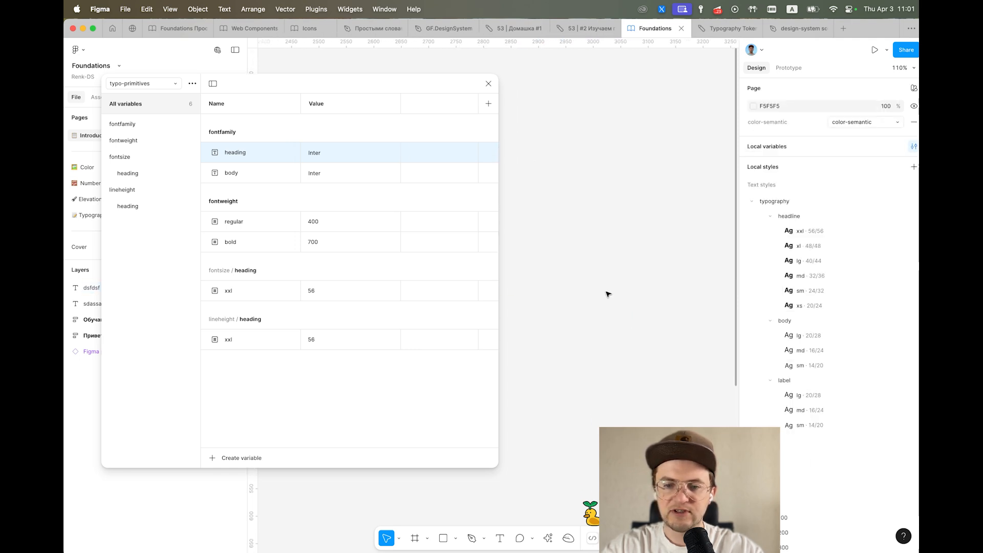
# Step: Detach the headline xxl text style from the "dsfdsf" text and preview alternative fonts for it
pyautogui.hscroll(-3, 608, 294)
pyautogui.click(619, 270)
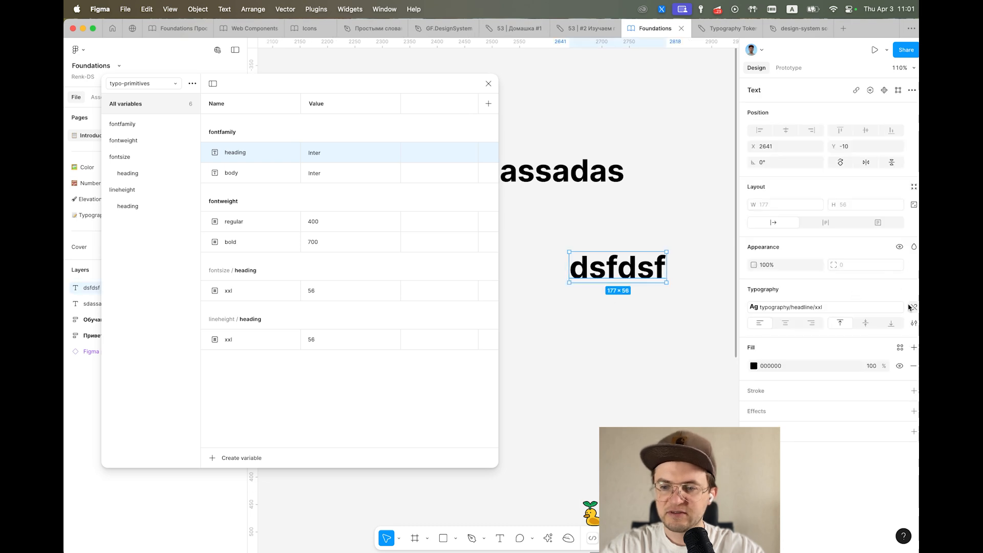
pyautogui.click(913, 307)
pyautogui.click(855, 307)
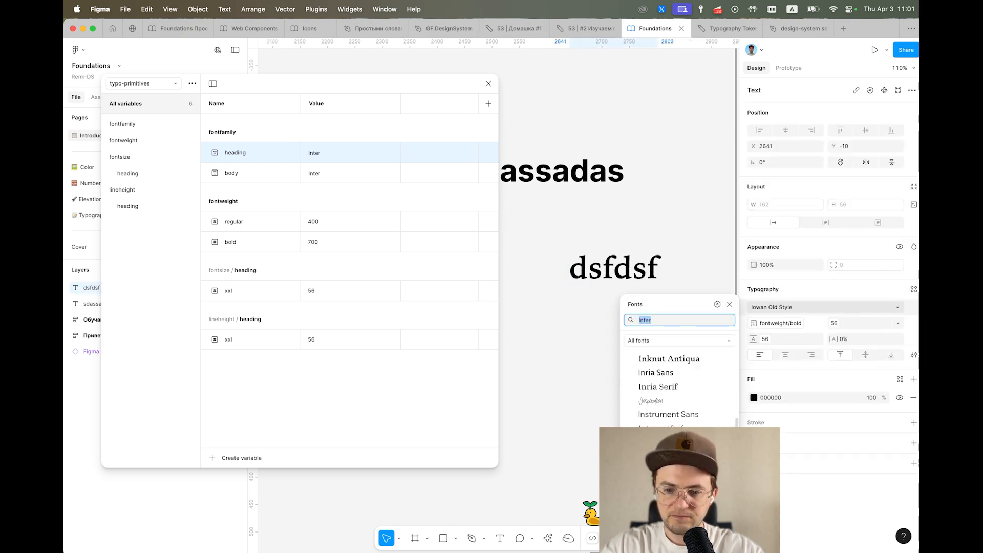
pyautogui.scroll(-5, 676, 389)
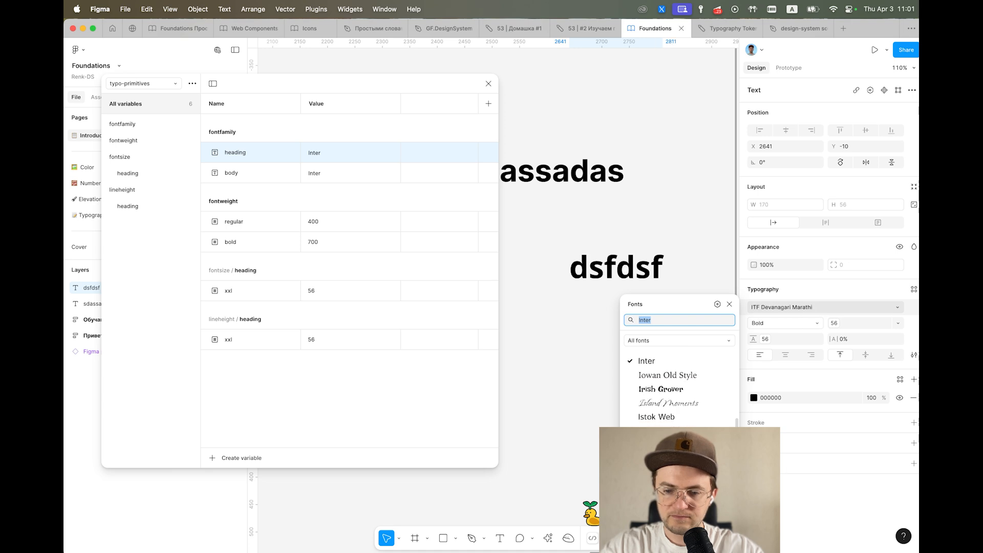
pyautogui.scroll(-4, 678, 389)
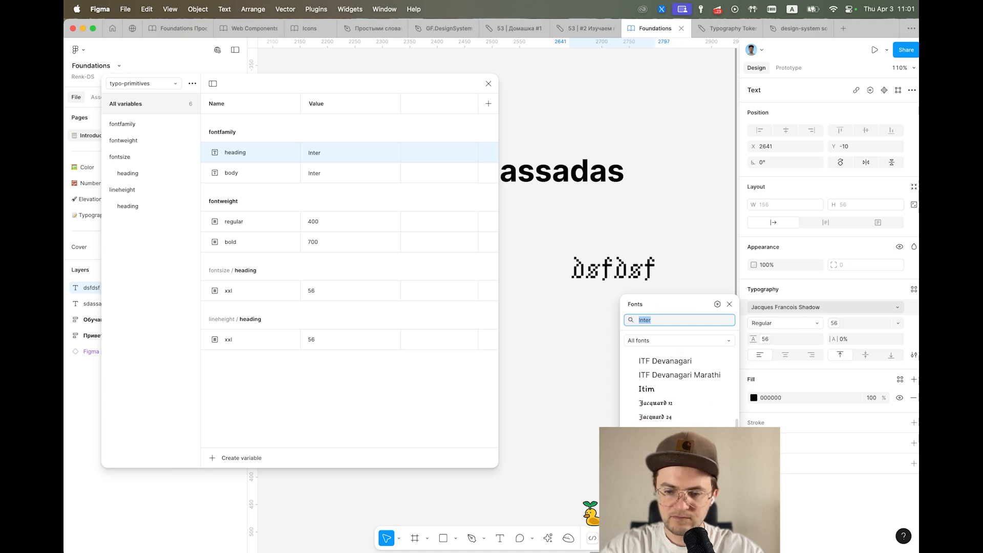
pyautogui.scroll(-8, 670, 376)
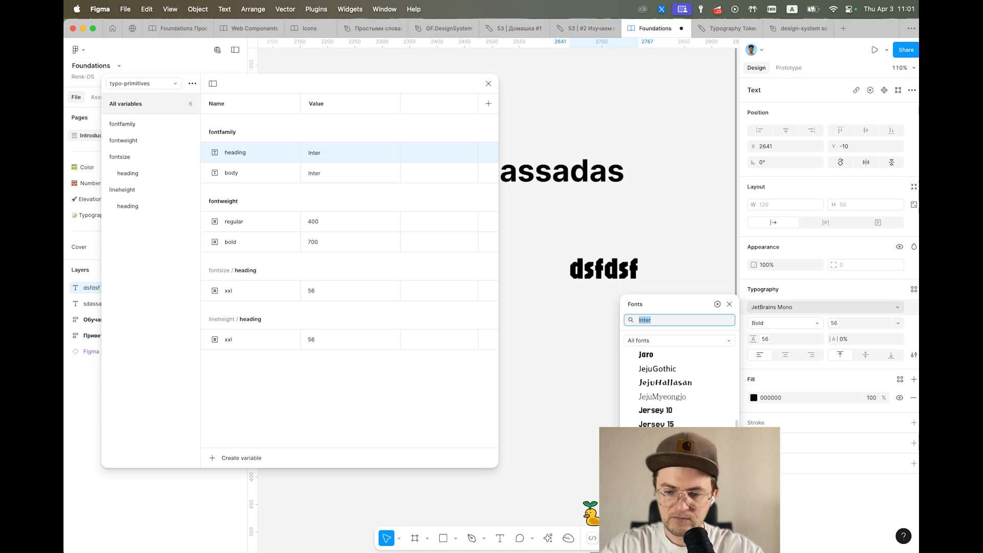
# Step: Search the fonts for "playfair" and copy that name into the fontfamily heading variable of typo-primitives
pyautogui.write('p')
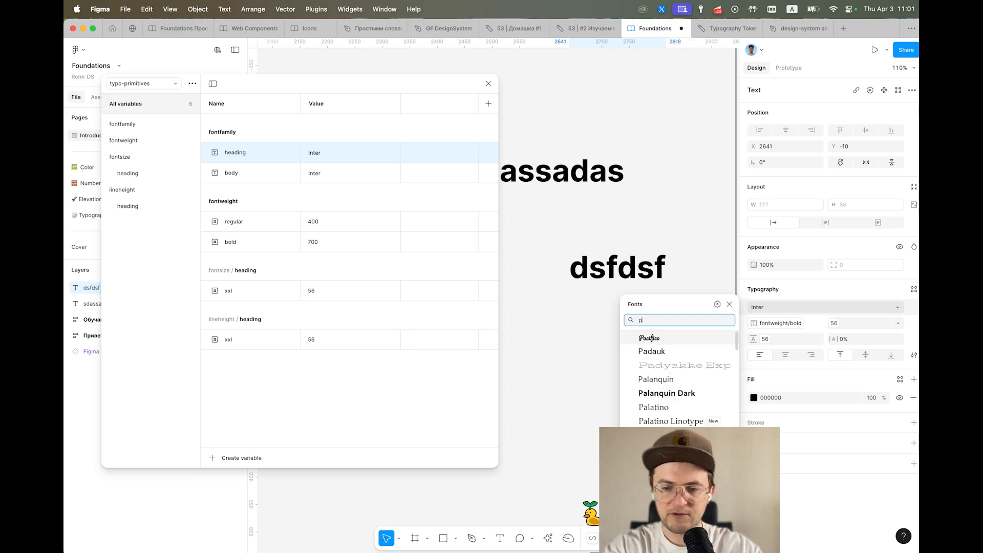
pyautogui.write('layfai')
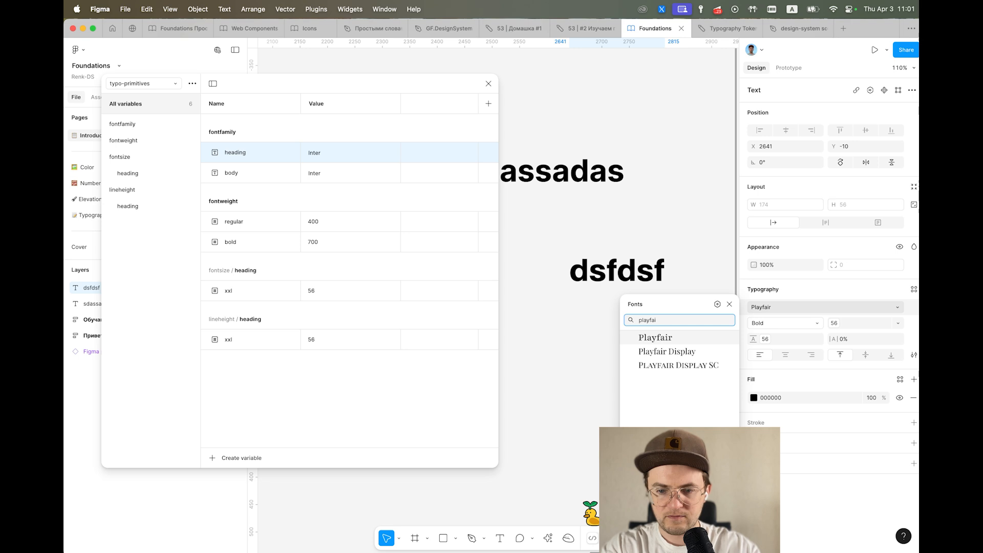
pyautogui.write('r')
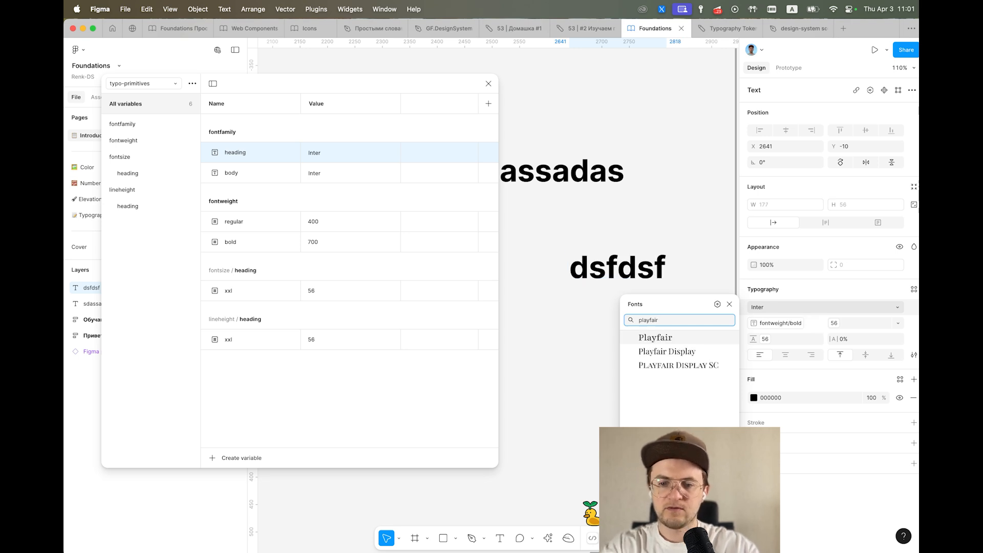
pyautogui.press('Return')
pyautogui.press('super+c')
pyautogui.doubleClick(339, 151)
pyautogui.press('super+v')
pyautogui.press('Return')
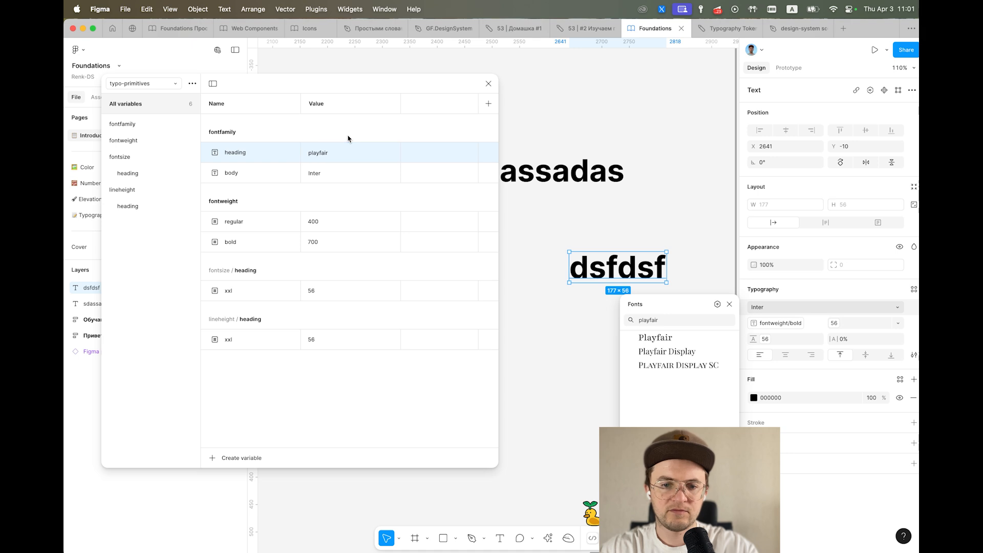
# Step: Capitalize the fontfamily heading value in typo-primitives as "Playfair"
pyautogui.click(649, 210)
pyautogui.hscroll(-2, 649, 212)
pyautogui.scroll(1, 649, 212)
pyautogui.click(328, 154)
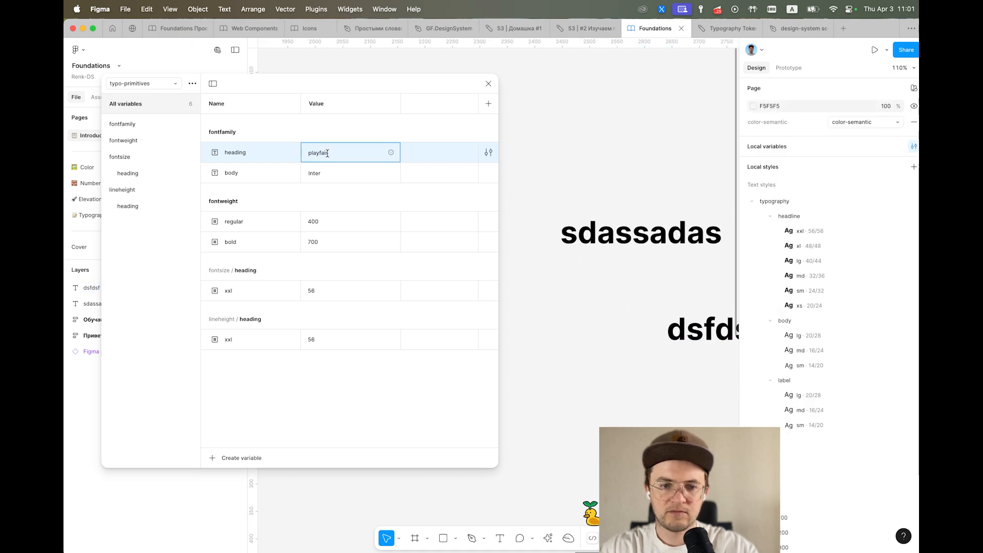
pyautogui.write('Pl')
pyautogui.press('Return')
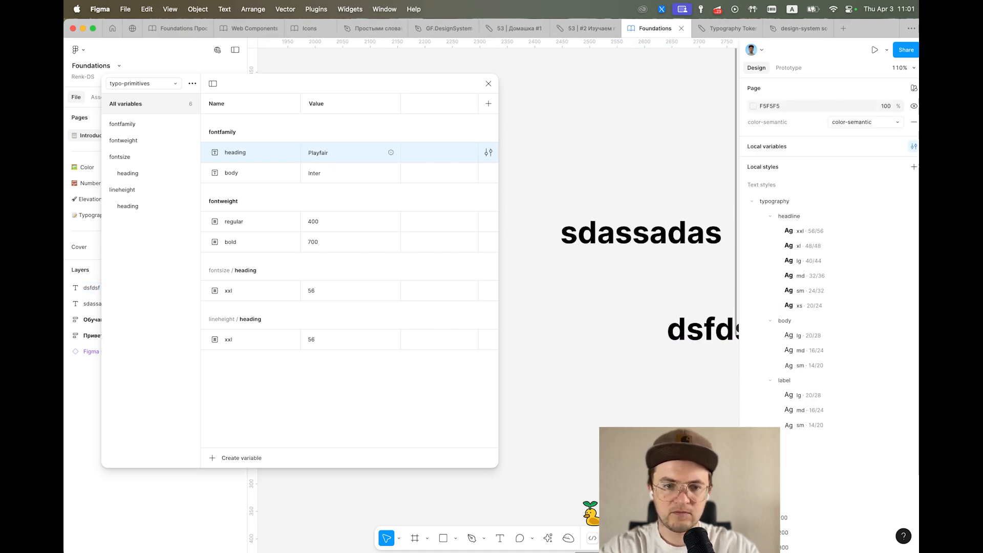
# Step: Set the fontfamily headline variable in the typography-primitives collection to Playfair and check the "sdassadas" text
pyautogui.click(308, 153)
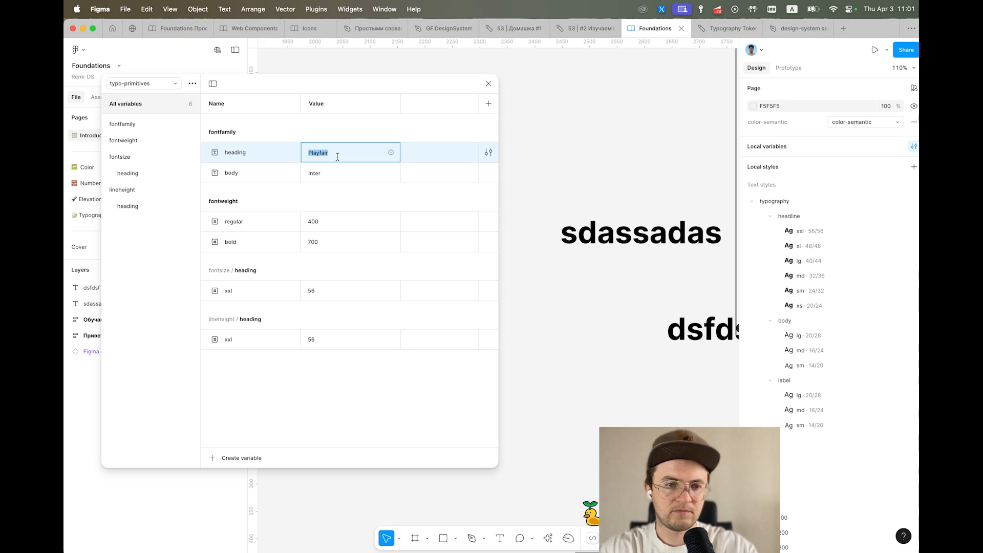
pyautogui.click(161, 83)
pyautogui.click(151, 149)
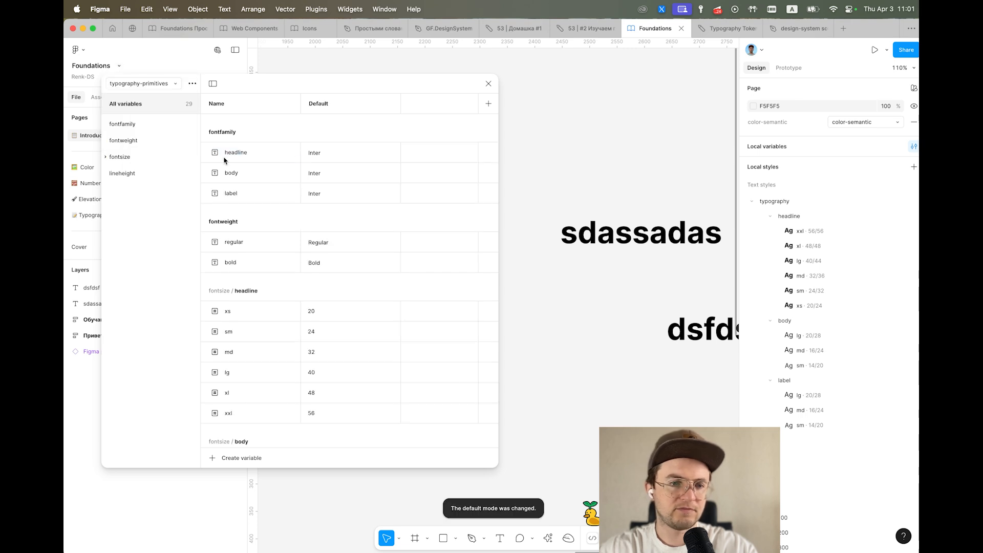
pyautogui.click(327, 154)
pyautogui.press('super+c')
pyautogui.press('Return')
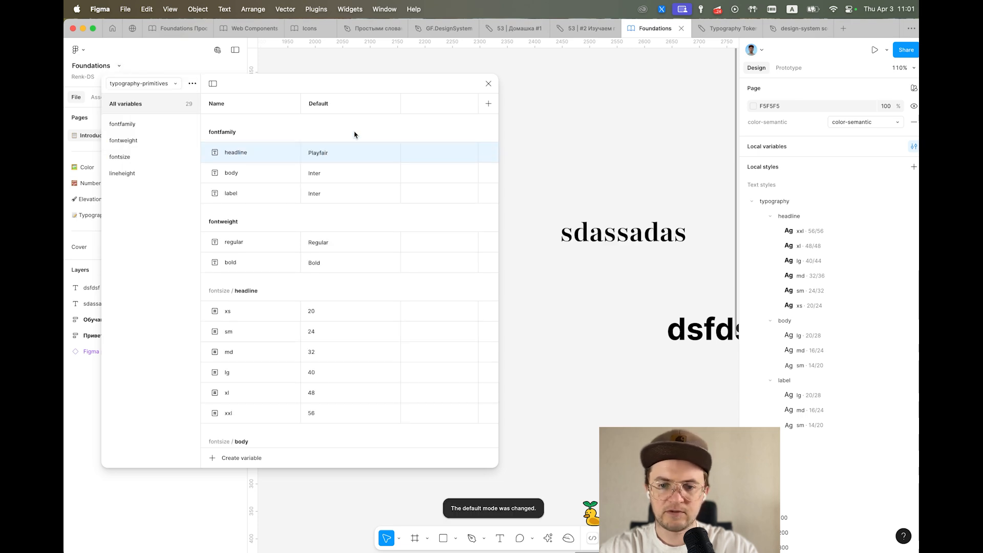
pyautogui.click(648, 236)
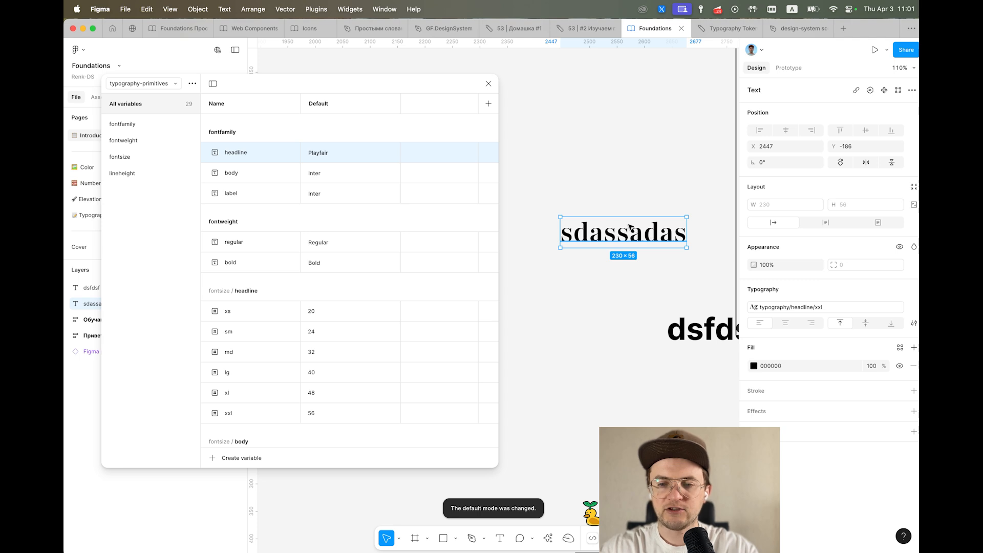
pyautogui.scroll(-5, 622, 274)
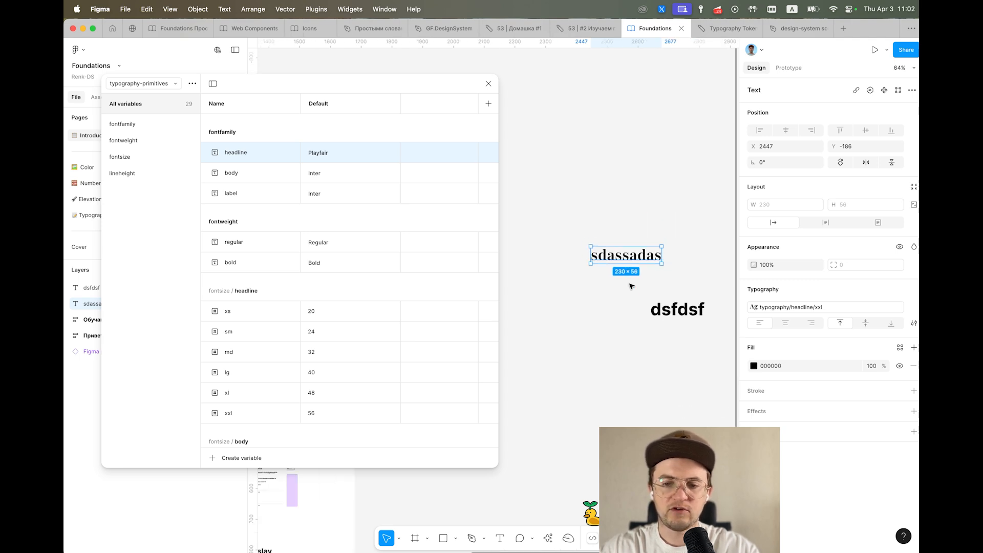
# Step: Set the fontfamily headline variable in typography-primitives back to Inter
pyautogui.click(562, 298)
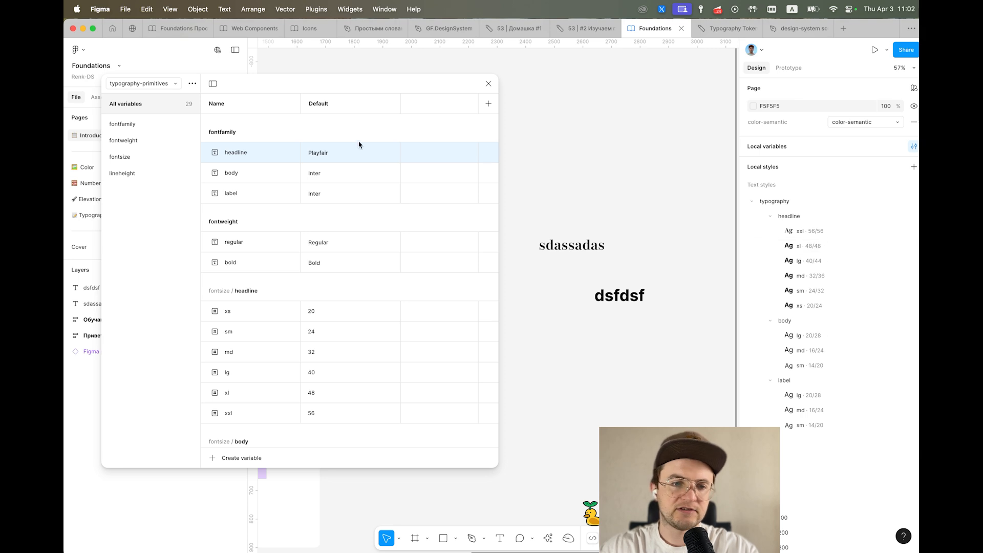
pyautogui.doubleClick(330, 152)
pyautogui.press('super+v')
pyautogui.press('Return')
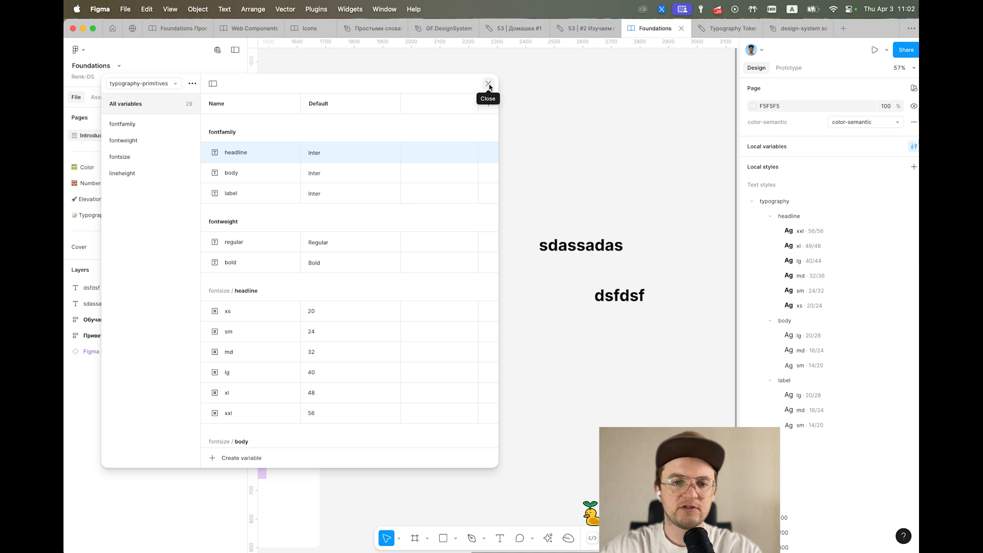
# Step: Close the variables window and delete both sample texts, "sdassadas" and "dsfdsf", from the canvas
pyautogui.click(488, 83)
pyautogui.scroll(-5, 560, 182)
pyautogui.moveTo(509, 139); pyautogui.dragTo(606, 298)
pyautogui.press('Delete')
pyautogui.scroll(-3, 559, 278)
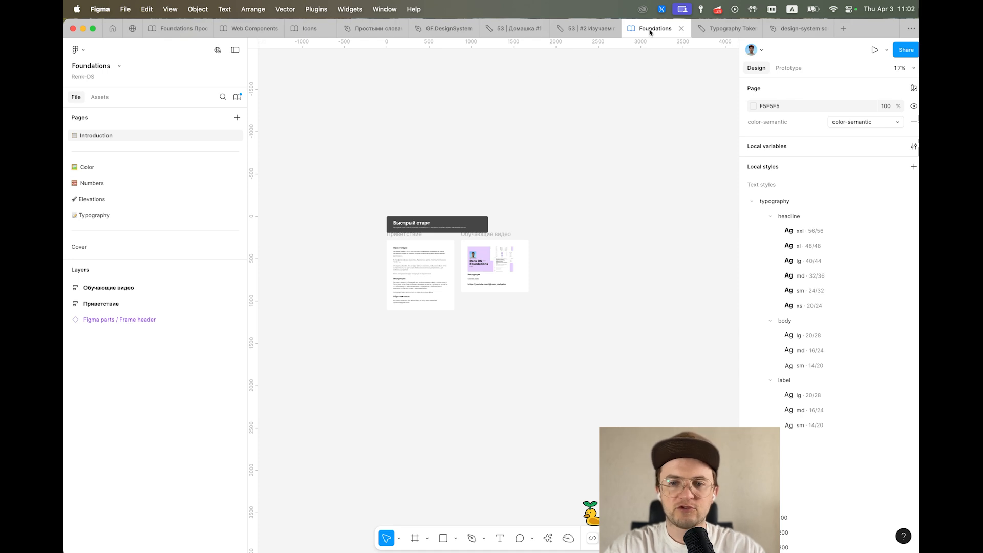
pyautogui.click(553, 541)
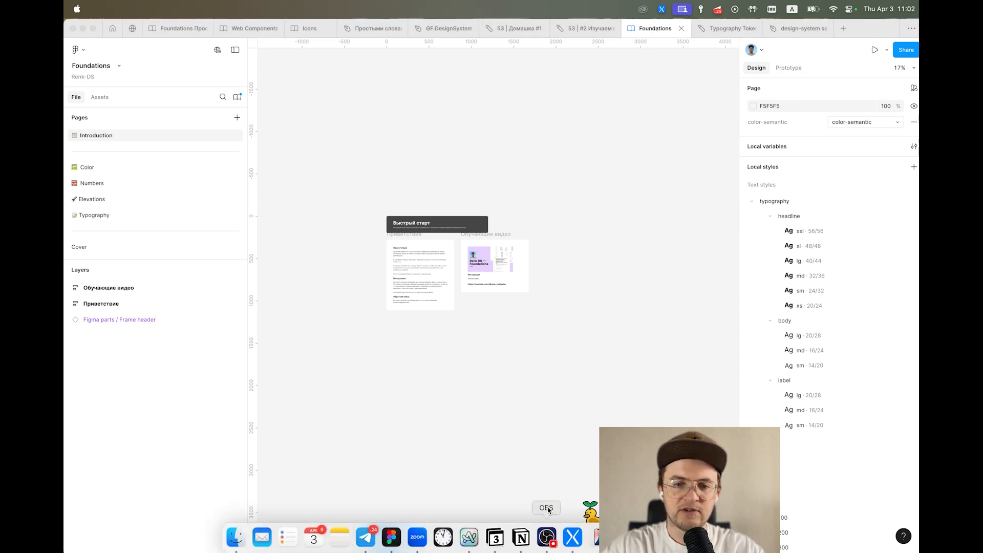